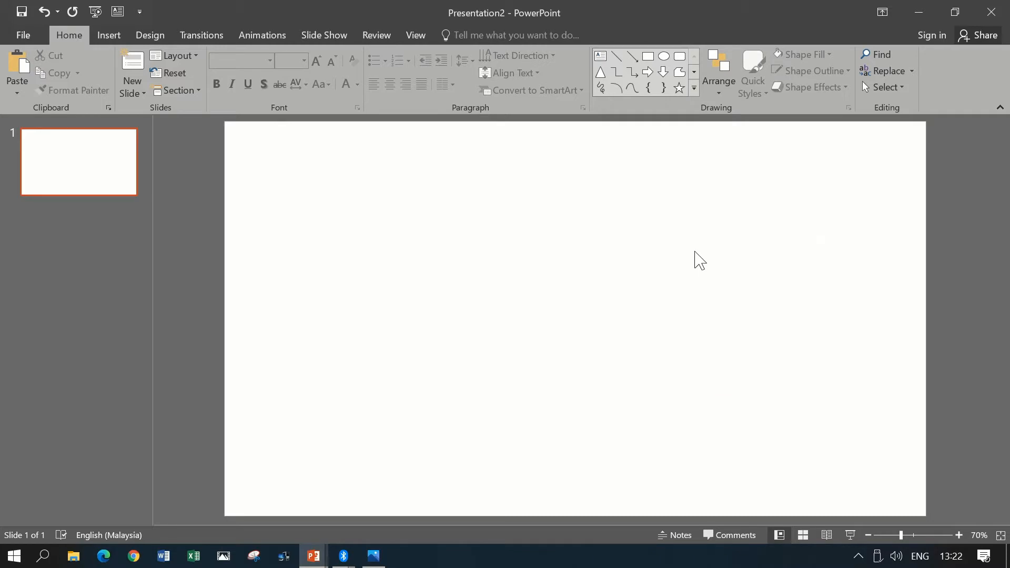
# - Set the slide background to a solid black fill
pyautogui.rightClick(695, 252)
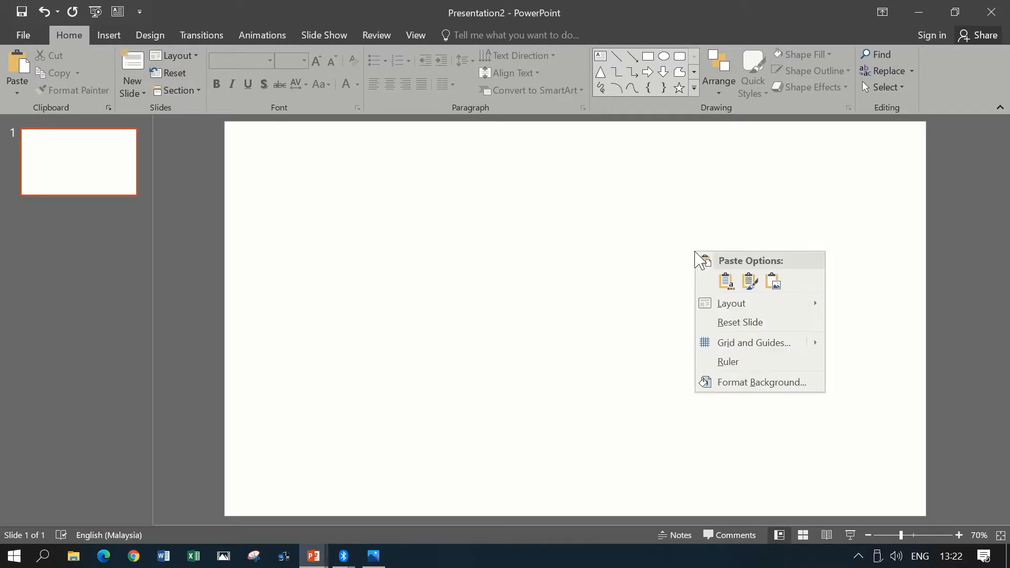
pyautogui.click(742, 389)
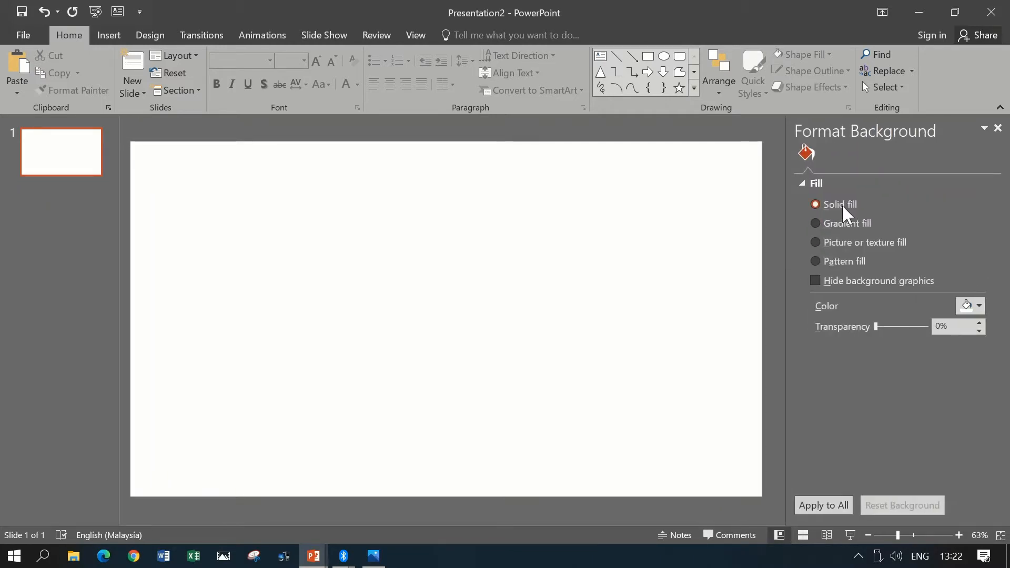
pyautogui.click(980, 305)
pyautogui.click(905, 355)
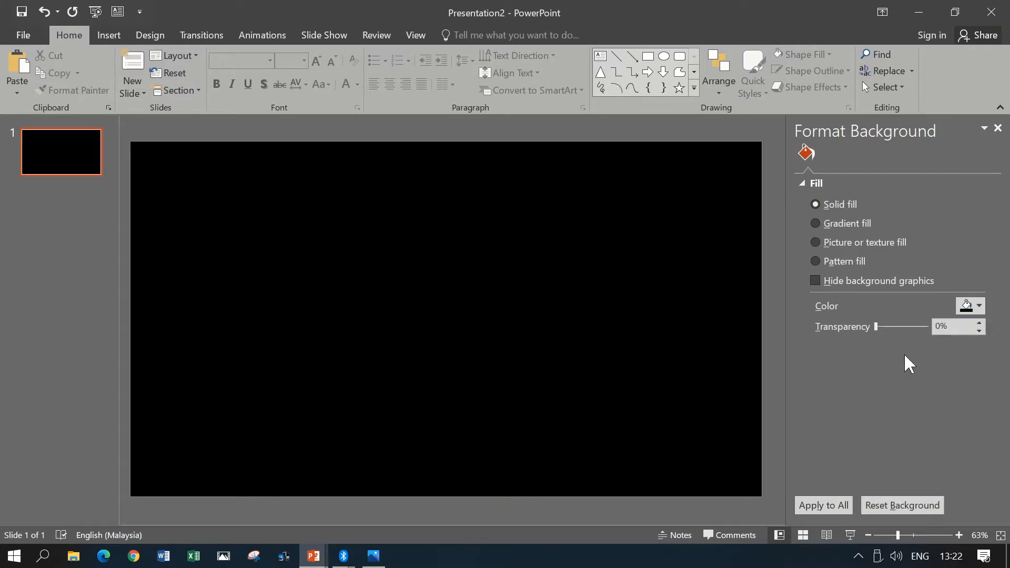
pyautogui.click(998, 128)
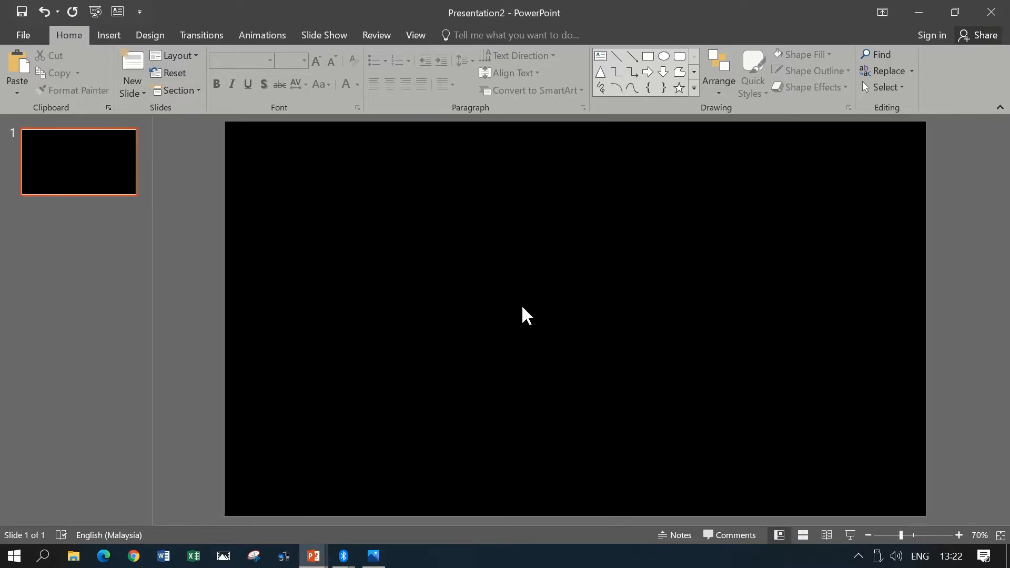
# - Draw a straight vertical line about 2.35" tall in the upper middle of the slide
pyautogui.click(120, 38)
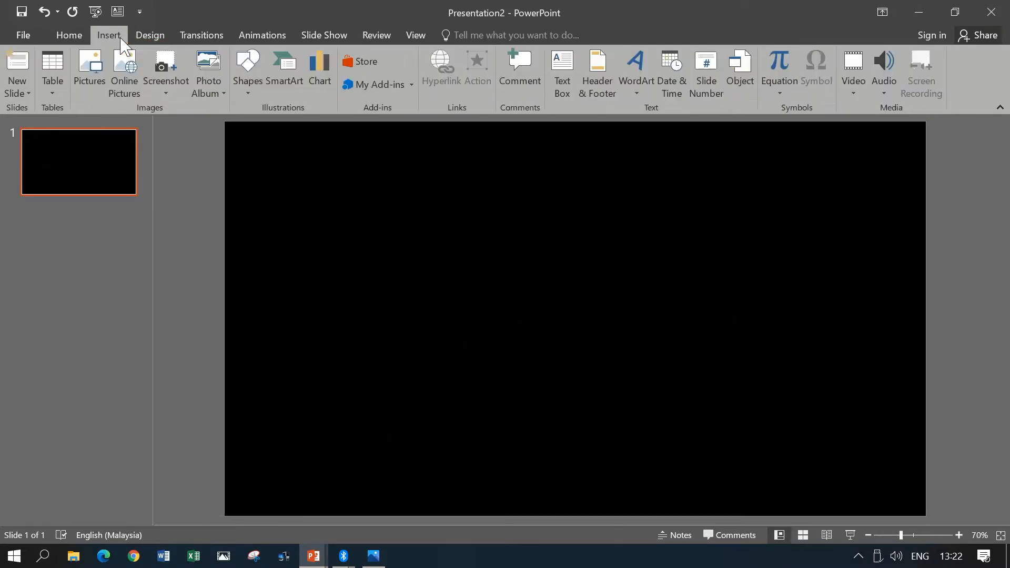
pyautogui.click(256, 77)
pyautogui.click(257, 126)
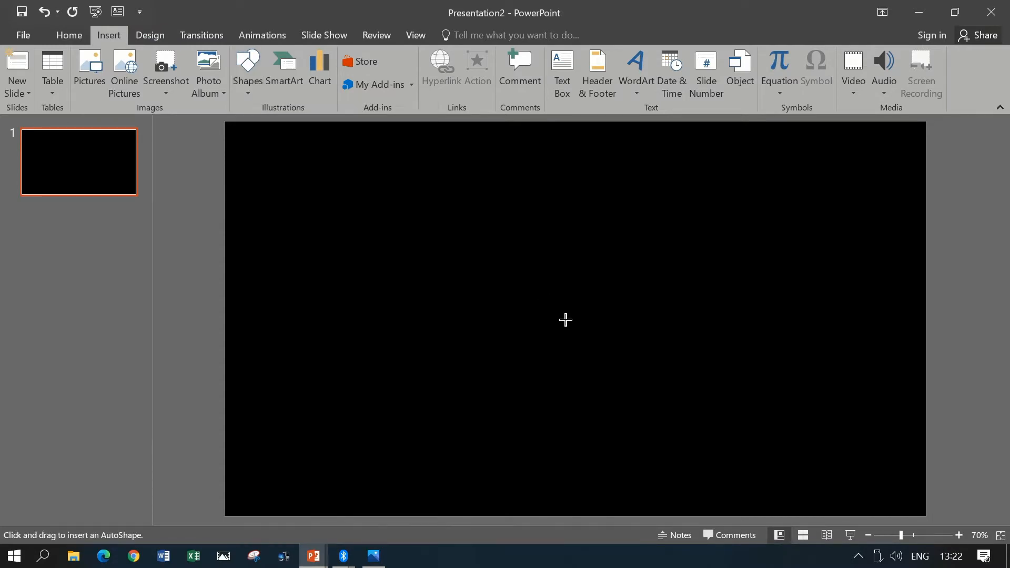
pyautogui.moveTo(545, 331); pyautogui.dragTo(545, 208)
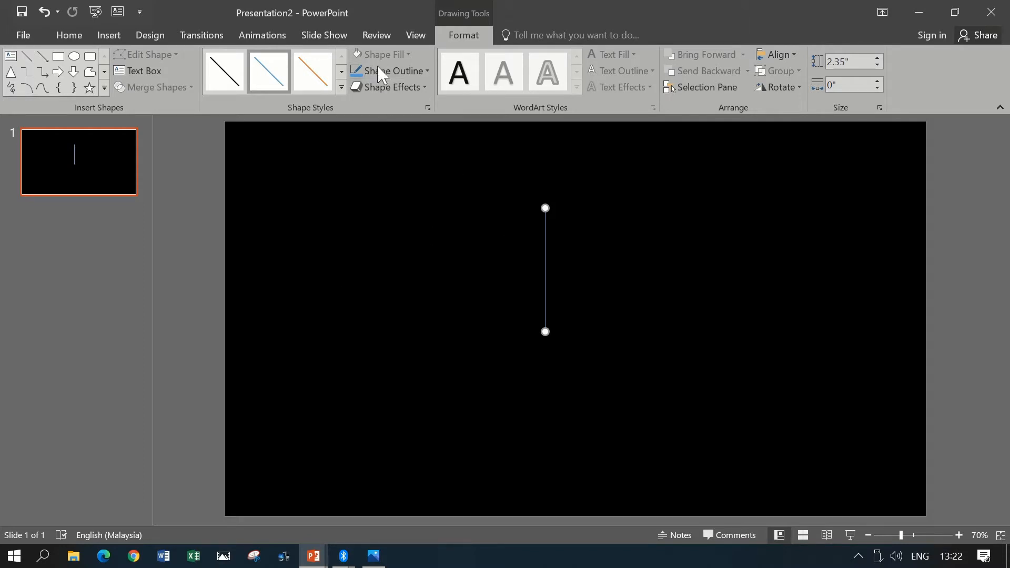
# - Format the vertical line with a white outline and a weight of 4½ pt
pyautogui.click(410, 71)
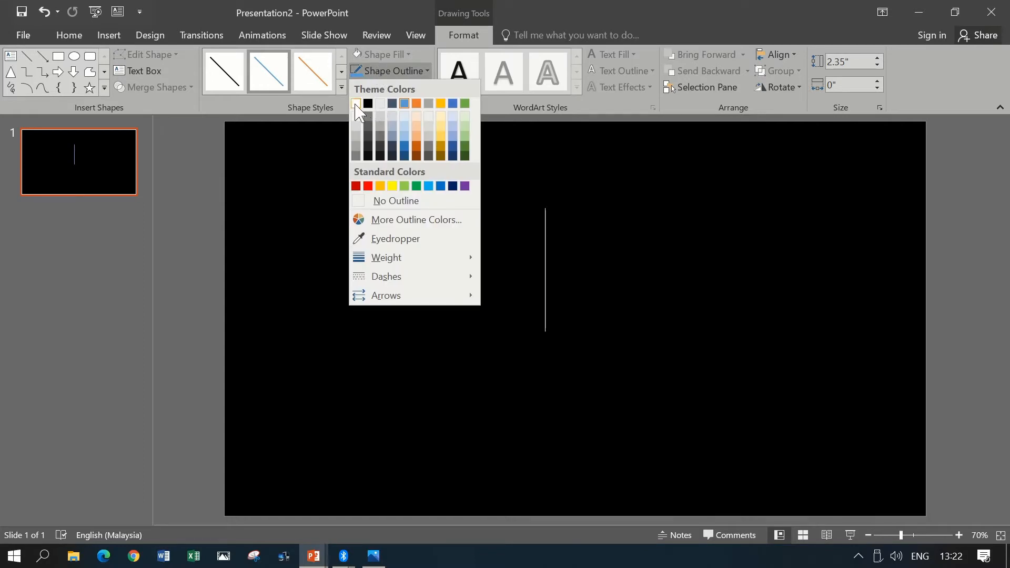
pyautogui.click(356, 103)
pyautogui.click(389, 74)
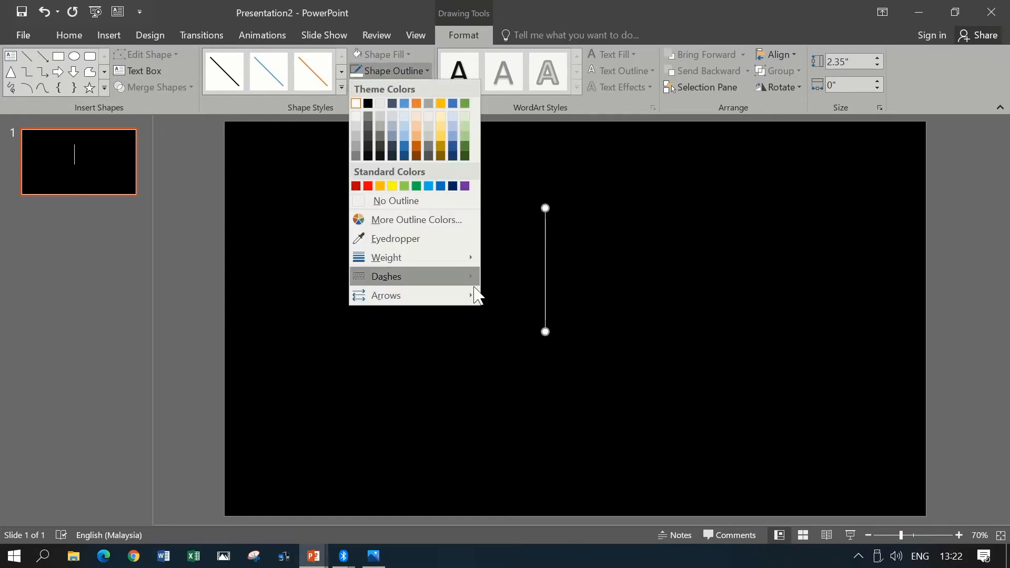
pyautogui.moveTo(451, 258)
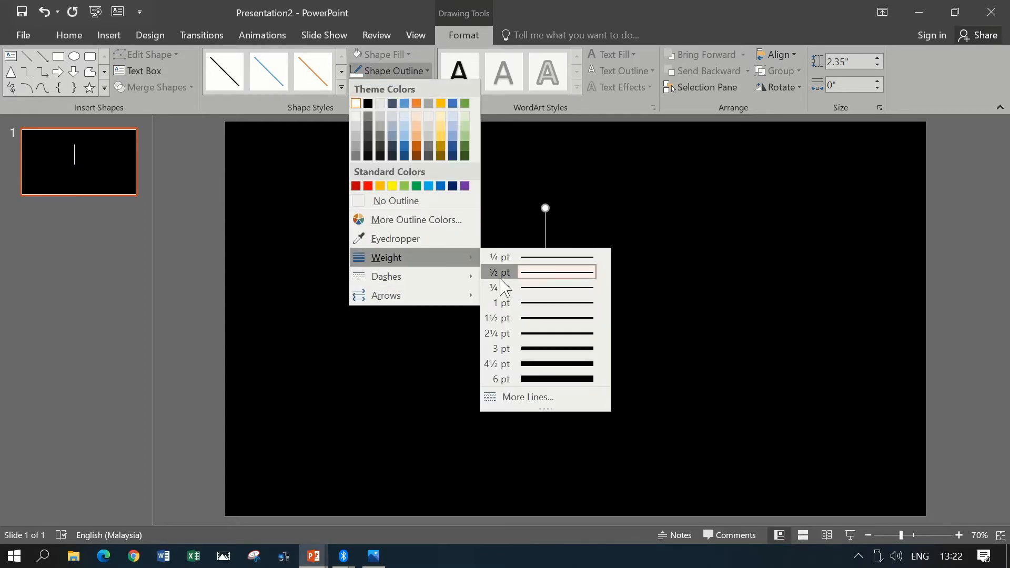
pyautogui.click(553, 364)
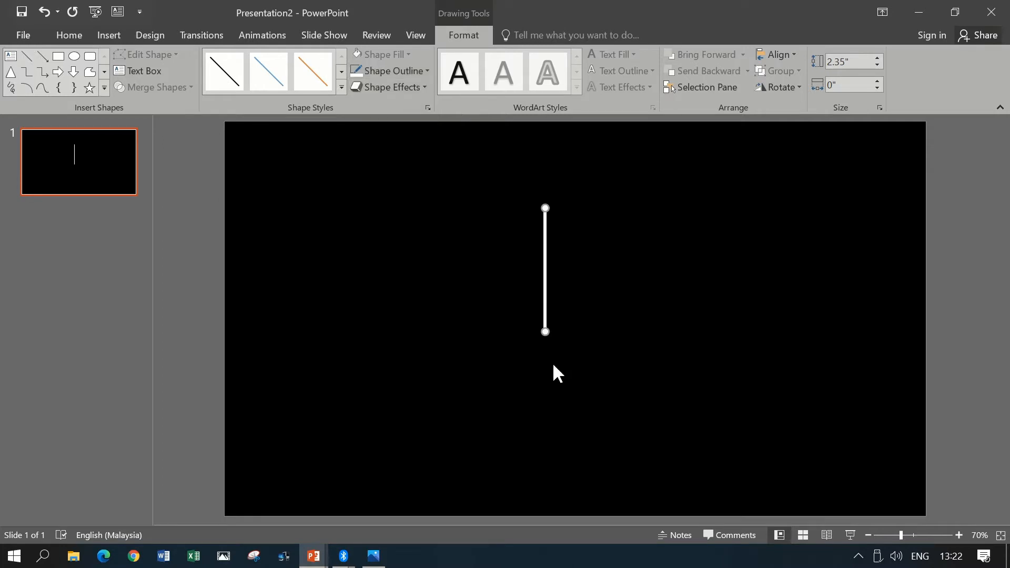
# - Make the white line's formatting the default for new lines and move the line up near the slide's top edge
pyautogui.rightClick(545, 249)
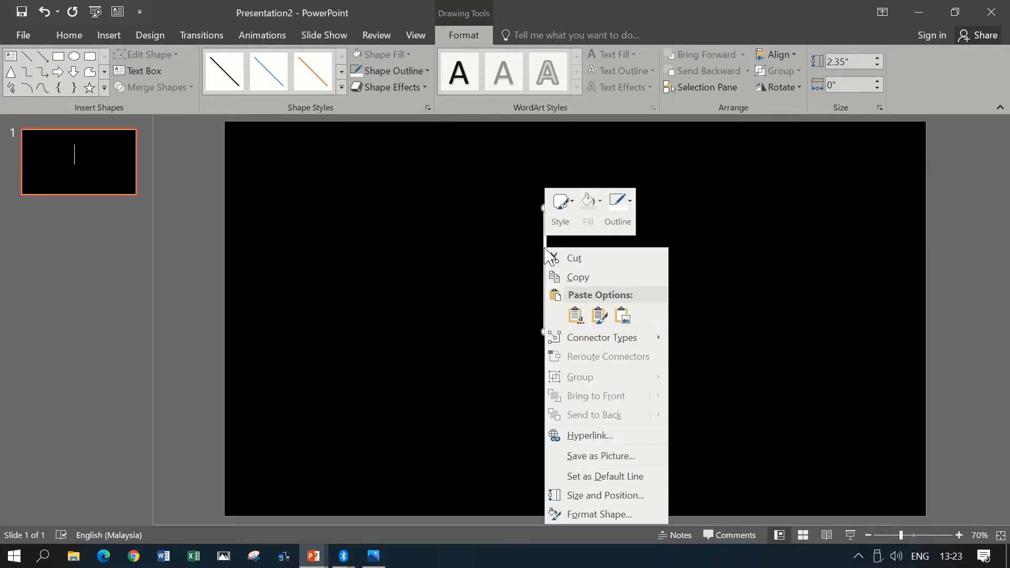
pyautogui.click(612, 476)
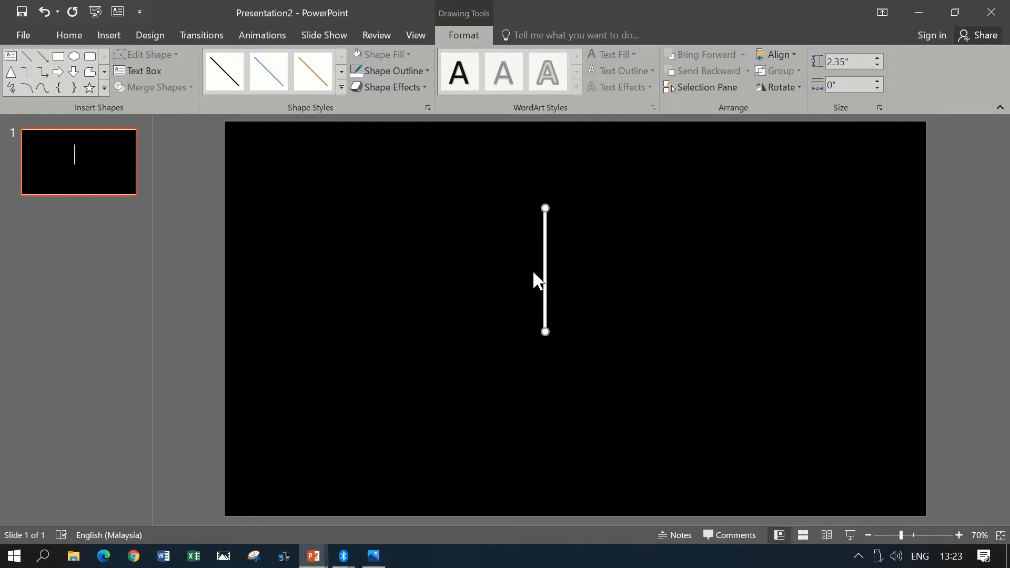
pyautogui.moveTo(543, 264); pyautogui.dragTo(544, 203)
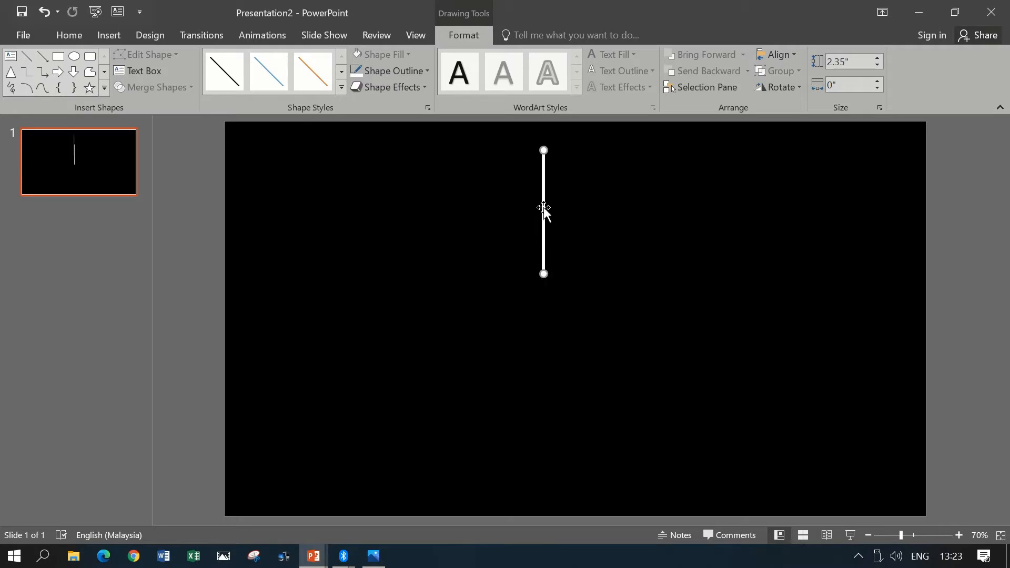
pyautogui.click(588, 234)
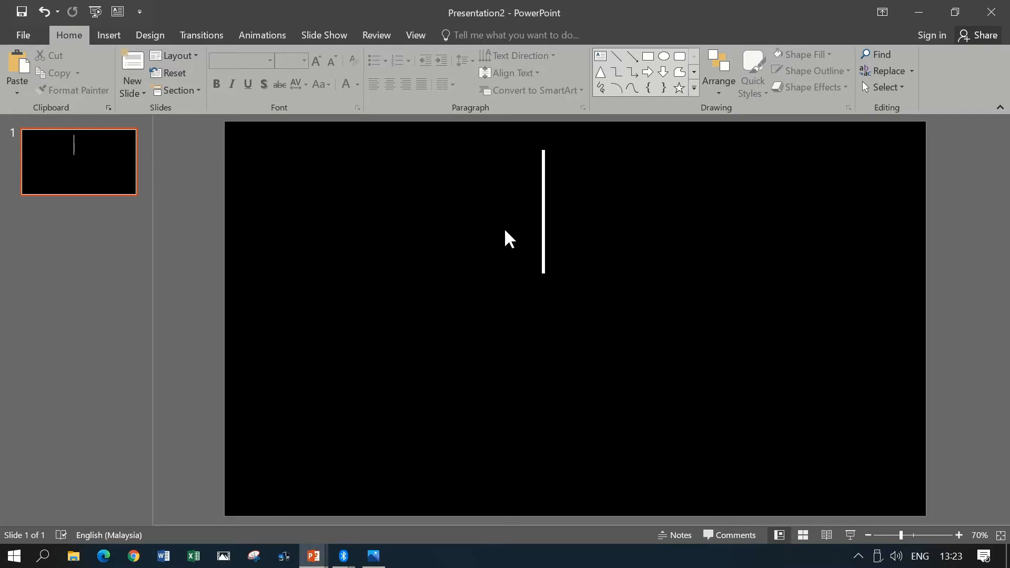
# - Draw three slanted branch lines rising from the left side of the vertical trunk line
pyautogui.click(617, 60)
pyautogui.moveTo(542, 251)
pyautogui.mouseDown()
pyautogui.moveTo(501, 219)
pyautogui.moveTo(508, 237)
pyautogui.moveTo(501, 201)
pyautogui.moveTo(525, 182)
pyautogui.moveTo(518, 175)
pyautogui.mouseUp()
pyautogui.click(619, 63)
pyautogui.click(617, 57)
# - Add short twigs to the middle and upper left branches, plus a short fourth branch near the trunk's top
pyautogui.click(616, 57)
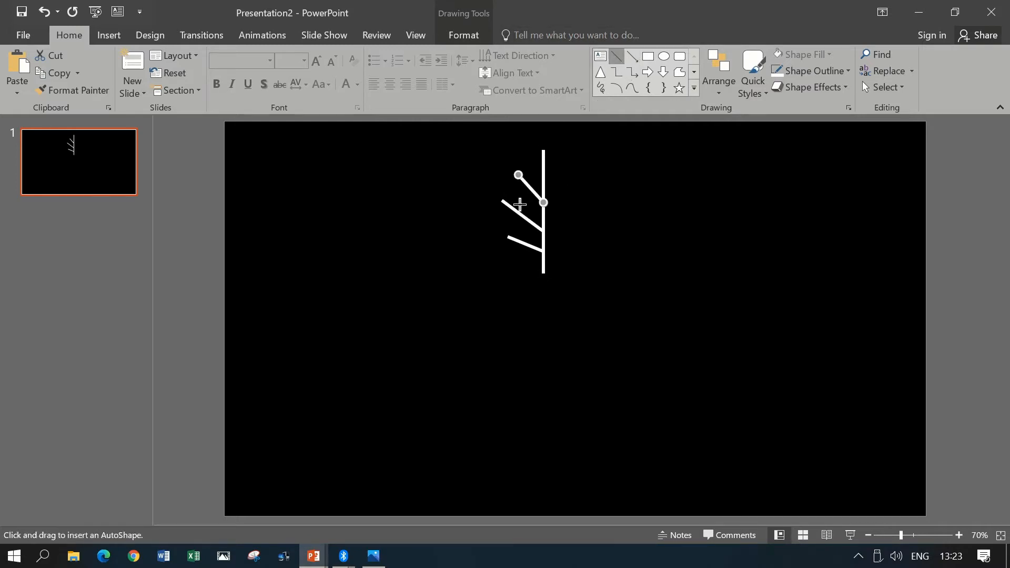
pyautogui.moveTo(519, 212); pyautogui.dragTo(502, 219)
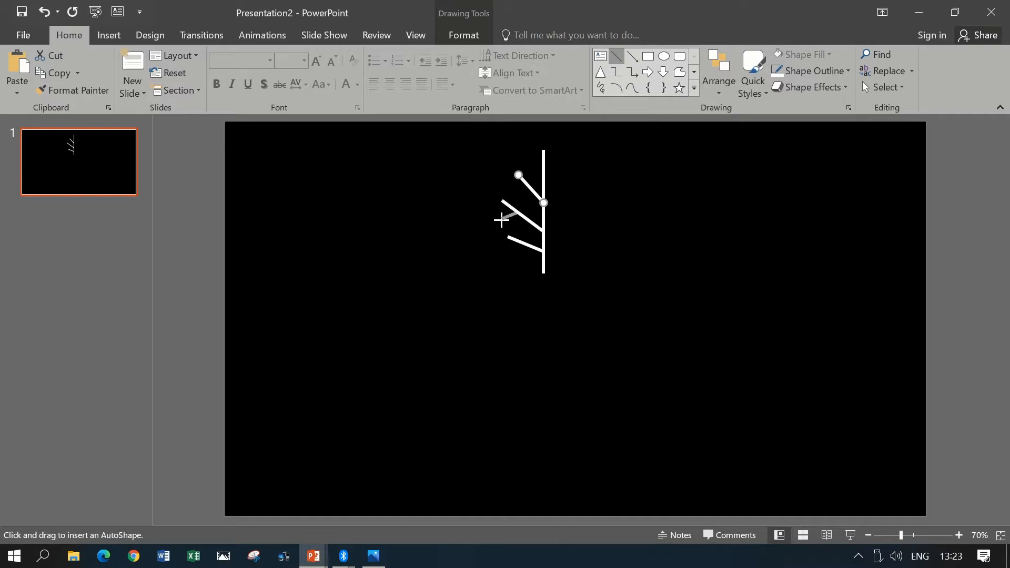
pyautogui.click(617, 56)
pyautogui.moveTo(544, 174)
pyautogui.mouseDown()
pyautogui.moveTo(530, 163)
pyautogui.moveTo(512, 193)
pyautogui.mouseUp()
pyautogui.click(617, 57)
pyautogui.click(585, 299)
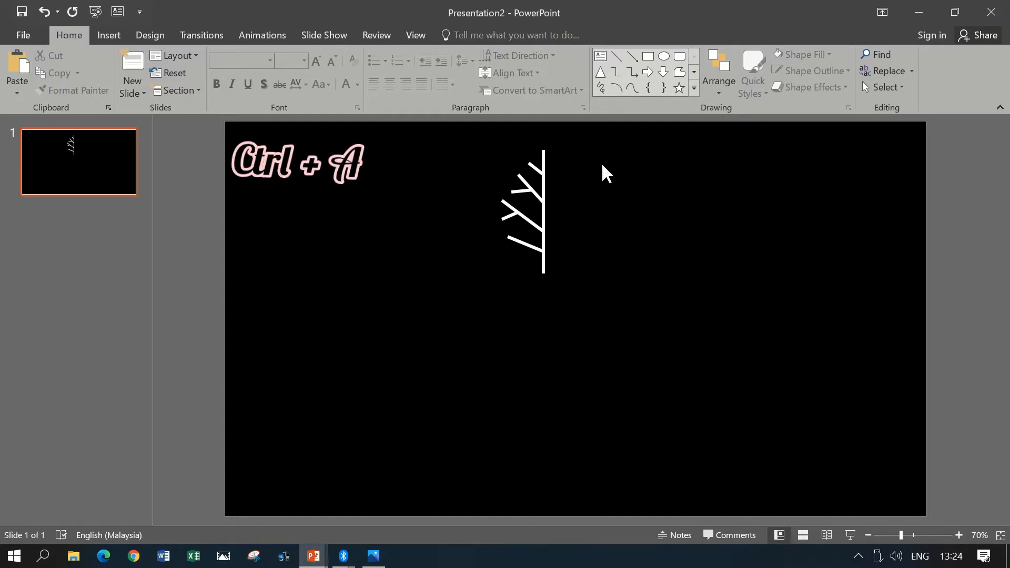
# - Select all the branch lines without the trunk and group them
pyautogui.hotkey('ctrl', 'a')
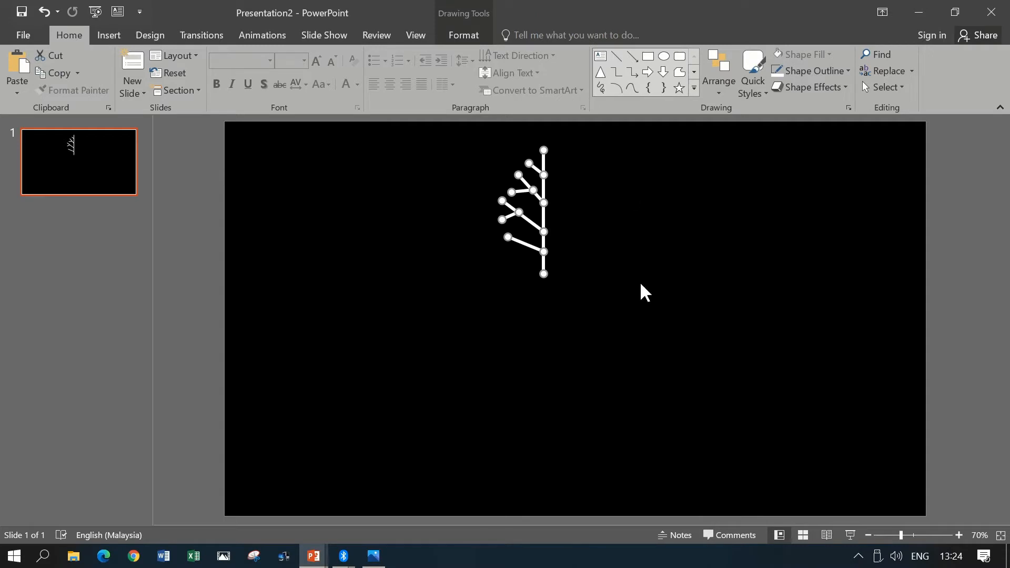
pyautogui.keyDown('ctrl'); pyautogui.click(544, 268); pyautogui.keyUp('ctrl')
pyautogui.hotkey('ctrl', 'g')
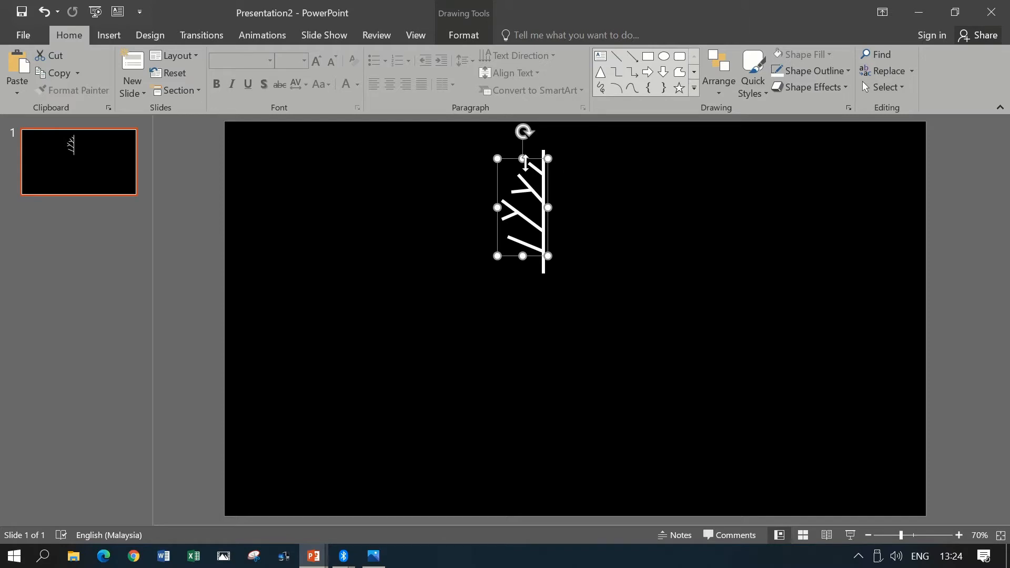
# - Move the branch group away from the trunk's left side, duplicate it, and place the copy level with it on the trunk's right side
pyautogui.moveTo(513, 159); pyautogui.dragTo(468, 163)
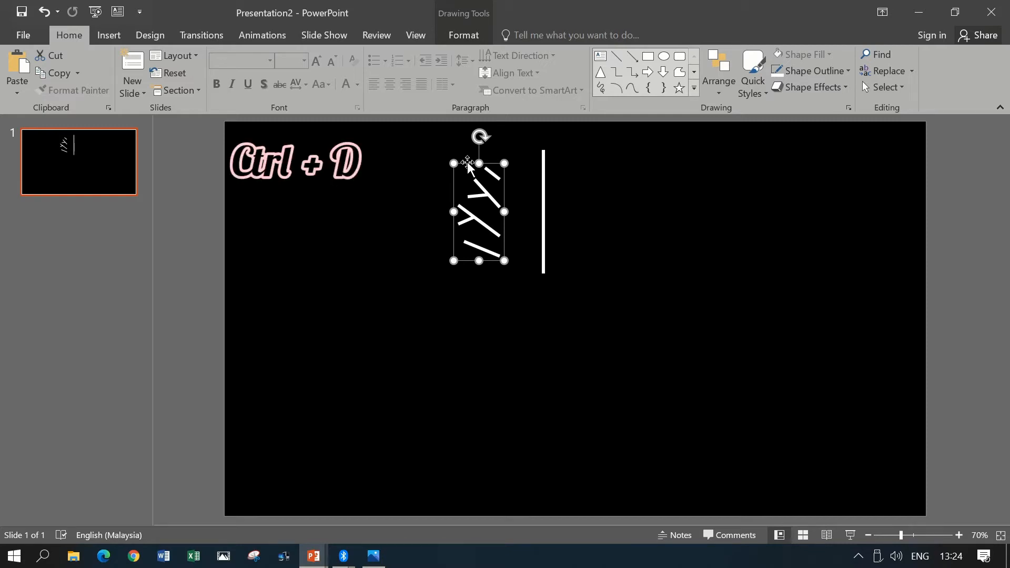
pyautogui.hotkey('ctrl', 'd')
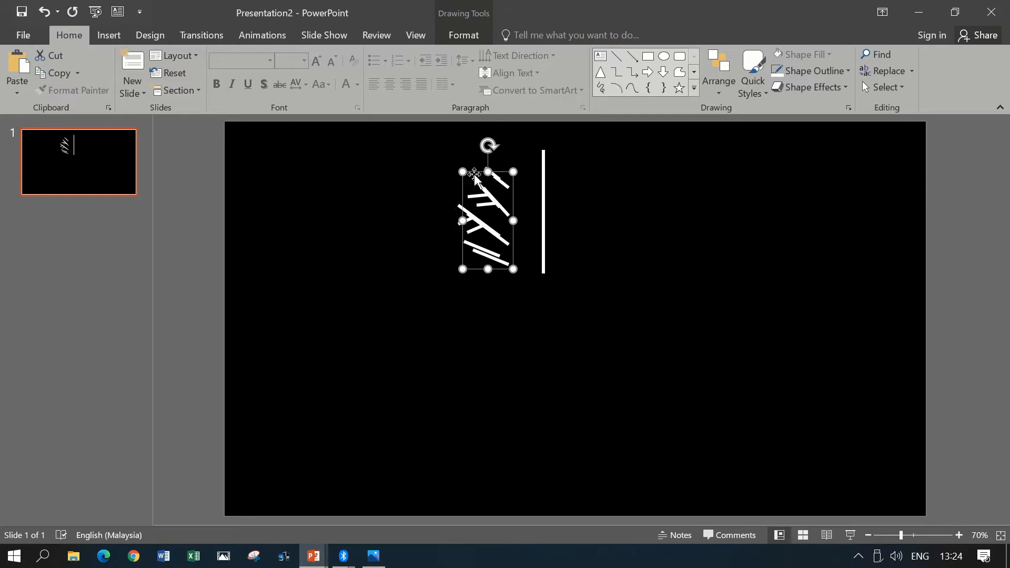
pyautogui.moveTo(481, 171); pyautogui.dragTo(622, 160)
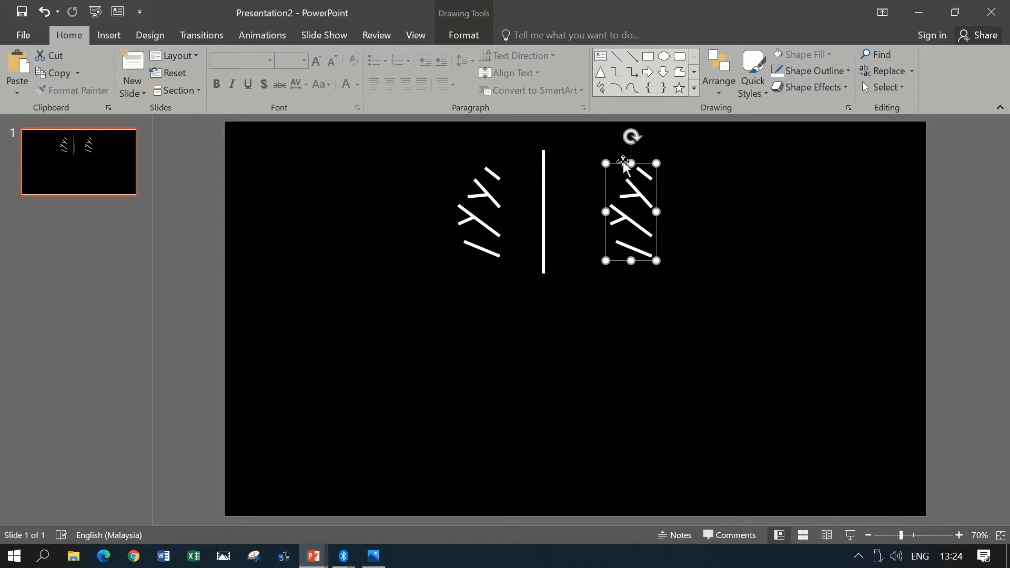
# - Flip the copied branch group horizontally and attach it to the right side of the trunk
pyautogui.click(472, 41)
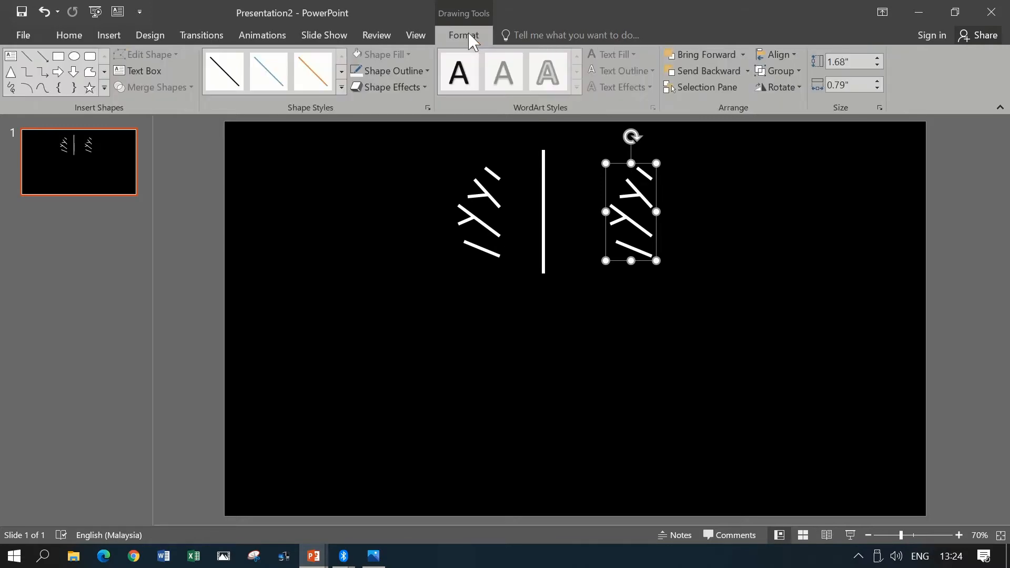
pyautogui.click(777, 89)
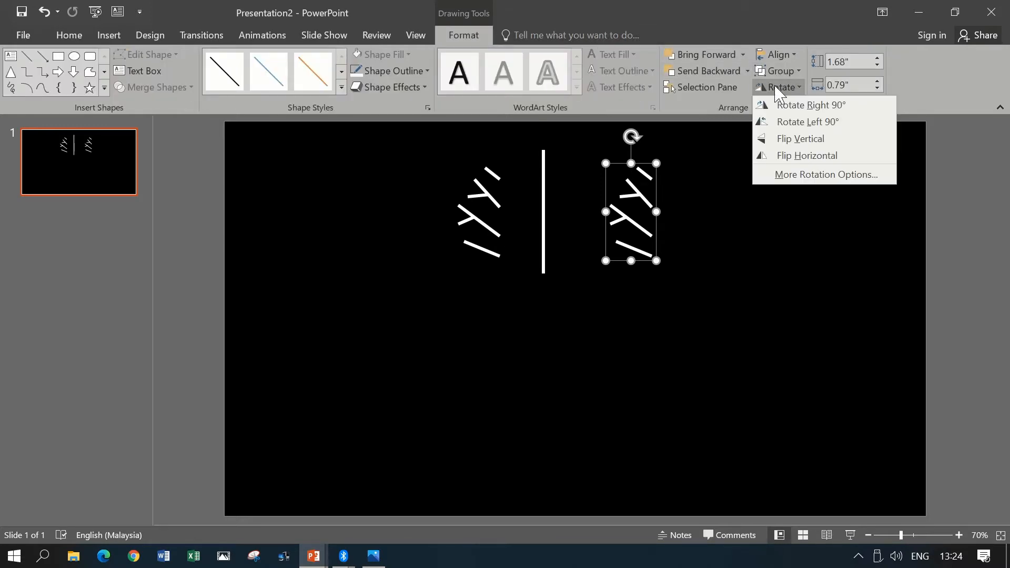
pyautogui.click(819, 157)
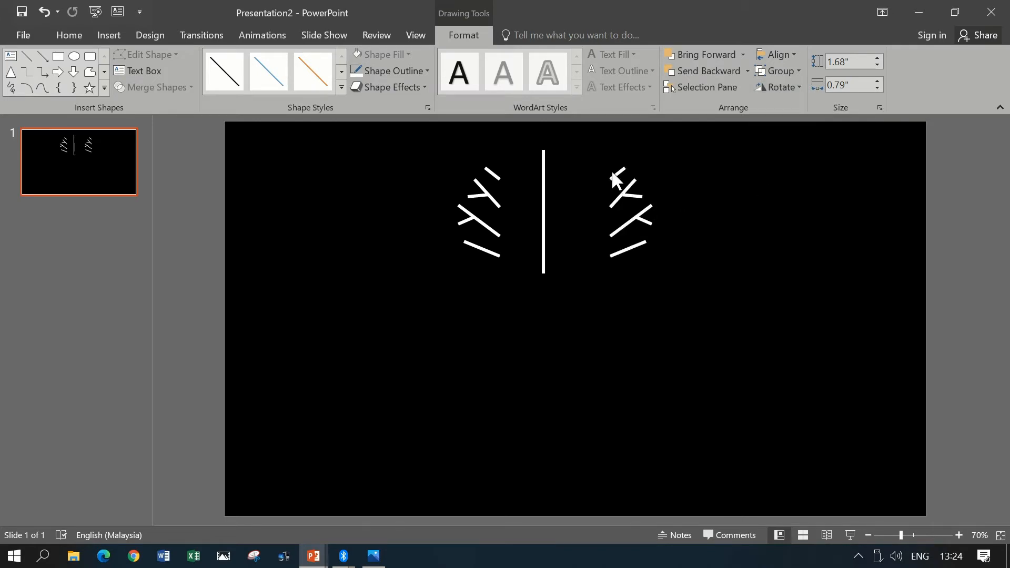
pyautogui.click(613, 174)
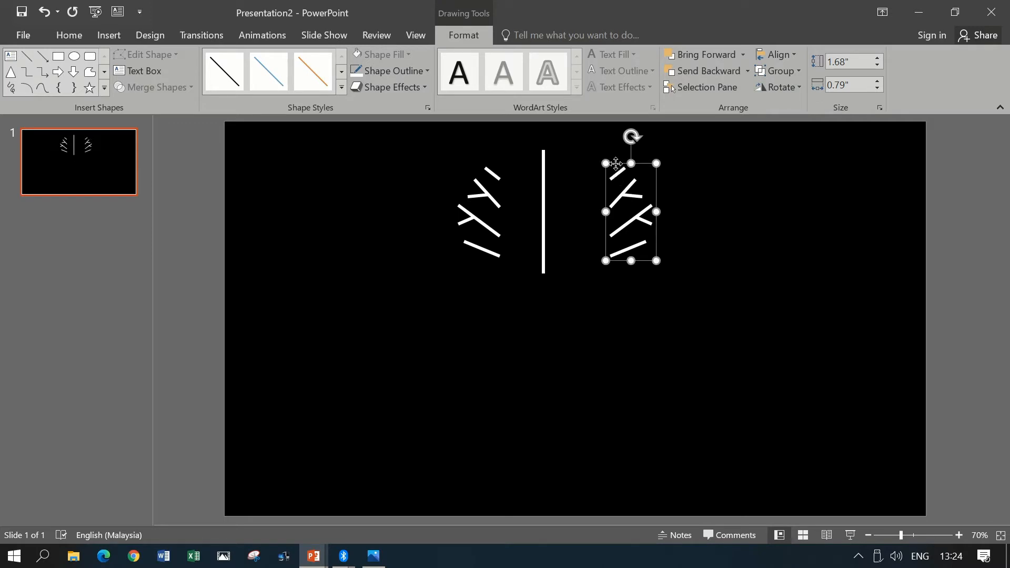
pyautogui.moveTo(616, 164); pyautogui.dragTo(548, 154)
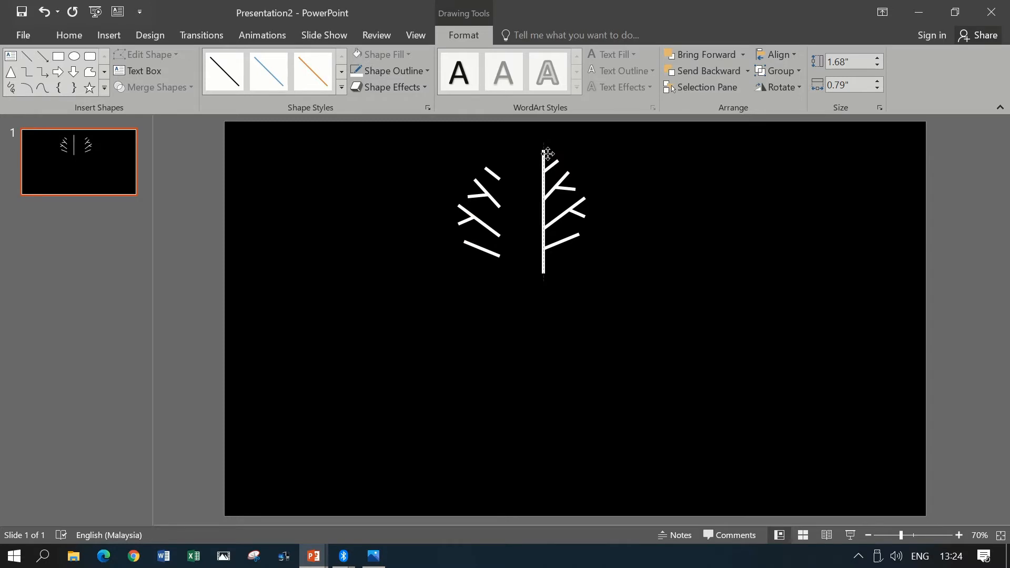
# - Move the original branch group back against the trunk's left side, level with the mirrored branches
pyautogui.click(492, 174)
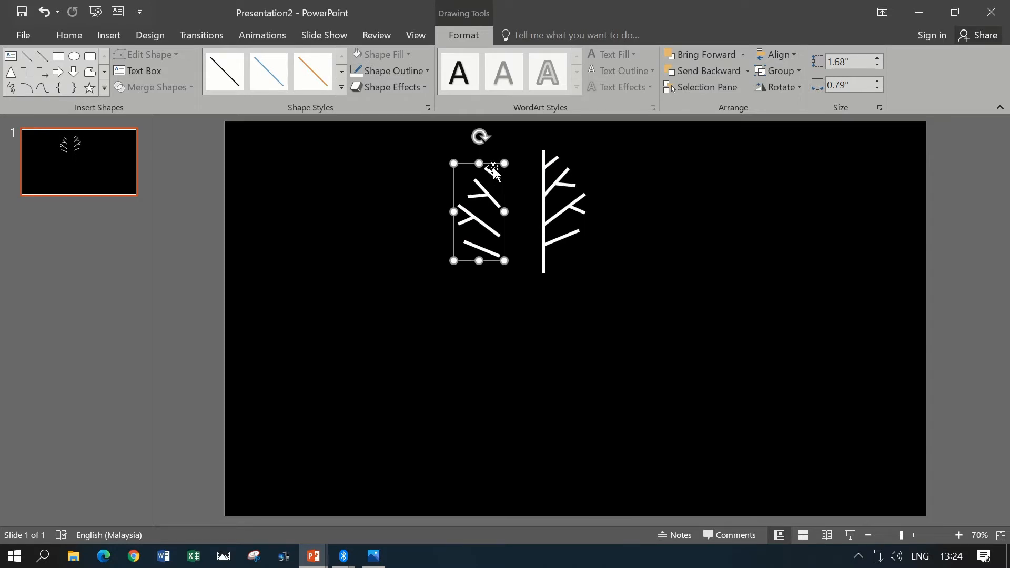
pyautogui.moveTo(493, 170); pyautogui.dragTo(538, 150)
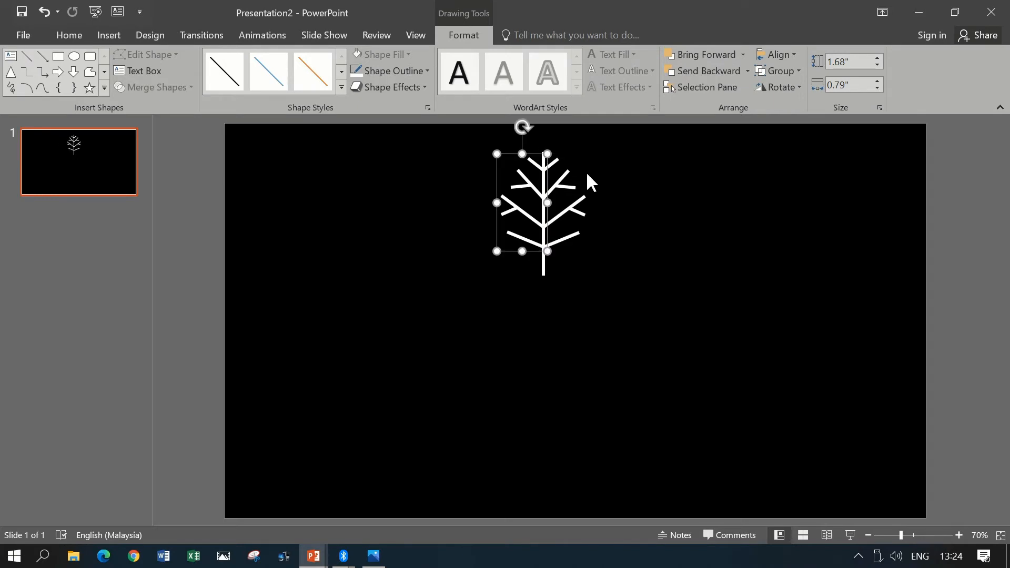
pyautogui.click(621, 250)
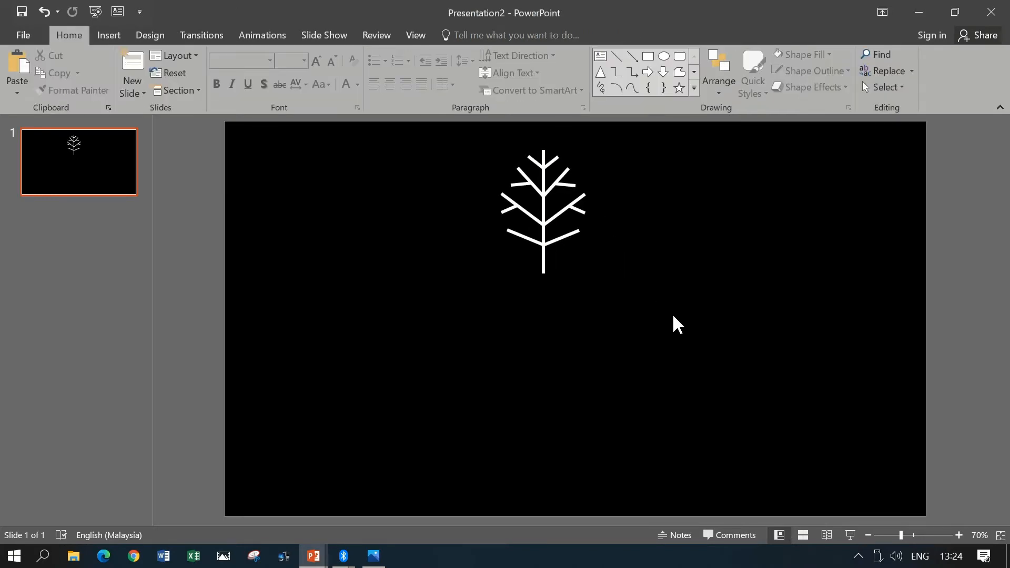
# - Group the trunk with both branch groups and shift the whole snowflake arm slightly right toward the slide's horizontal center
pyautogui.moveTo(663, 317); pyautogui.dragTo(461, 130)
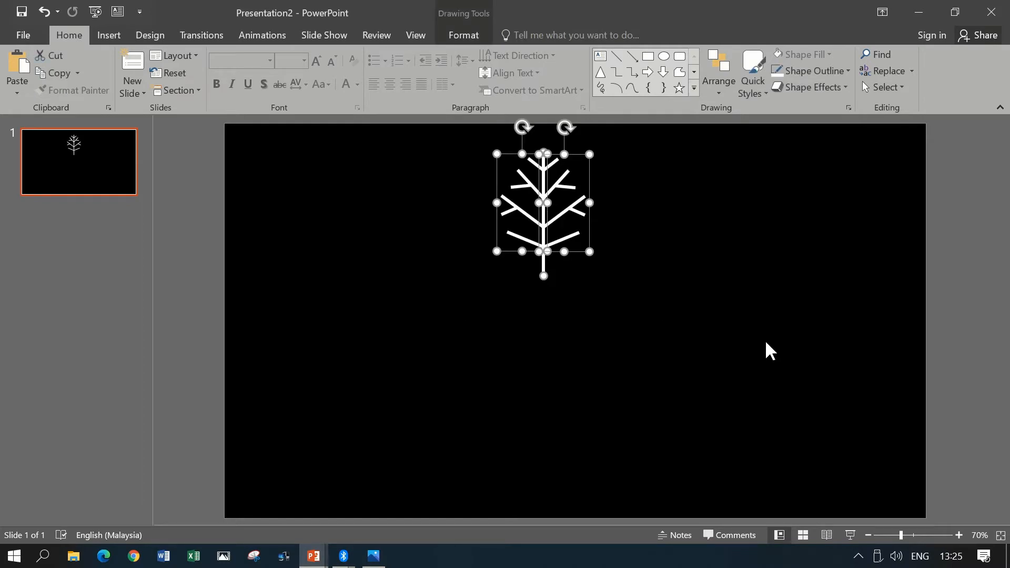
pyautogui.hotkey('ctrl', 'g')
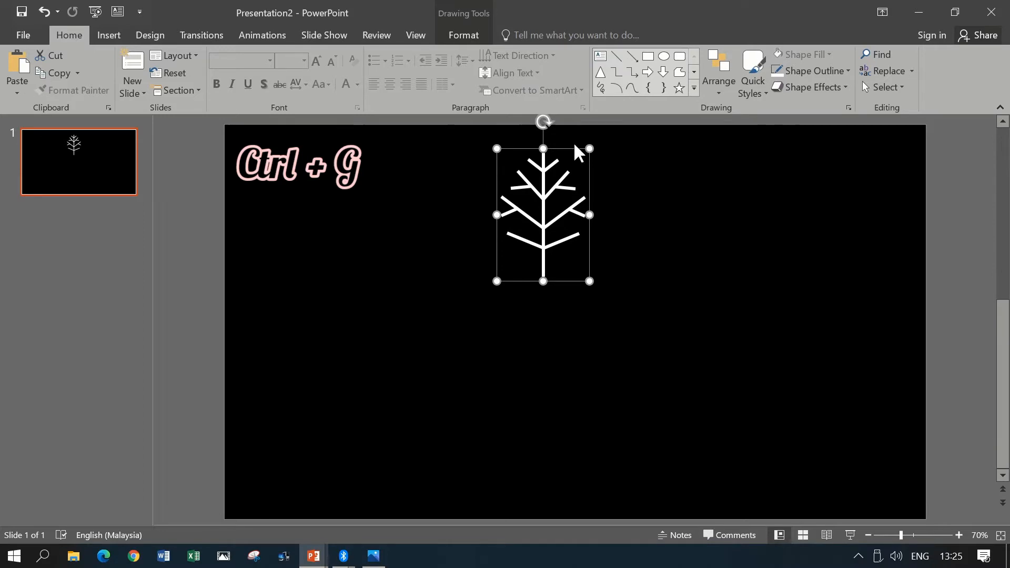
pyautogui.moveTo(549, 181); pyautogui.dragTo(578, 169)
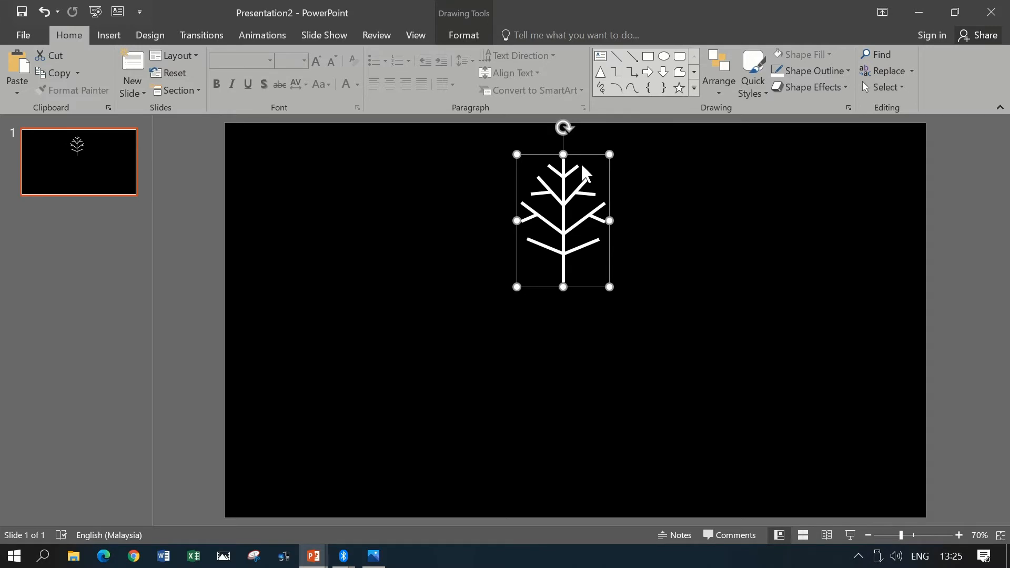
# - Duplicate the snowflake arm, place the copy to the right of the original, and flip it vertically
pyautogui.hotkey('ctrl', 'd')
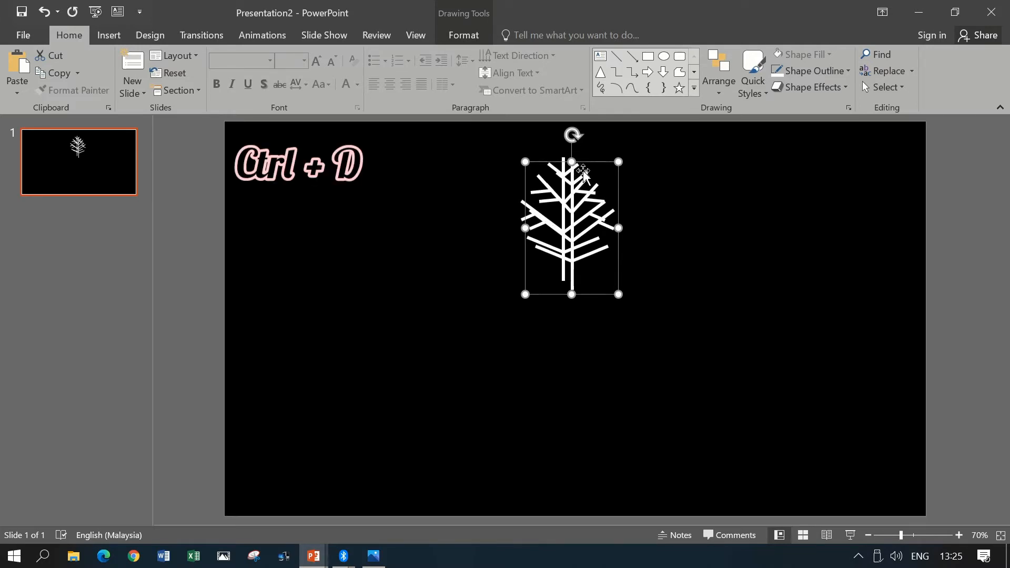
pyautogui.moveTo(604, 162); pyautogui.dragTo(756, 162)
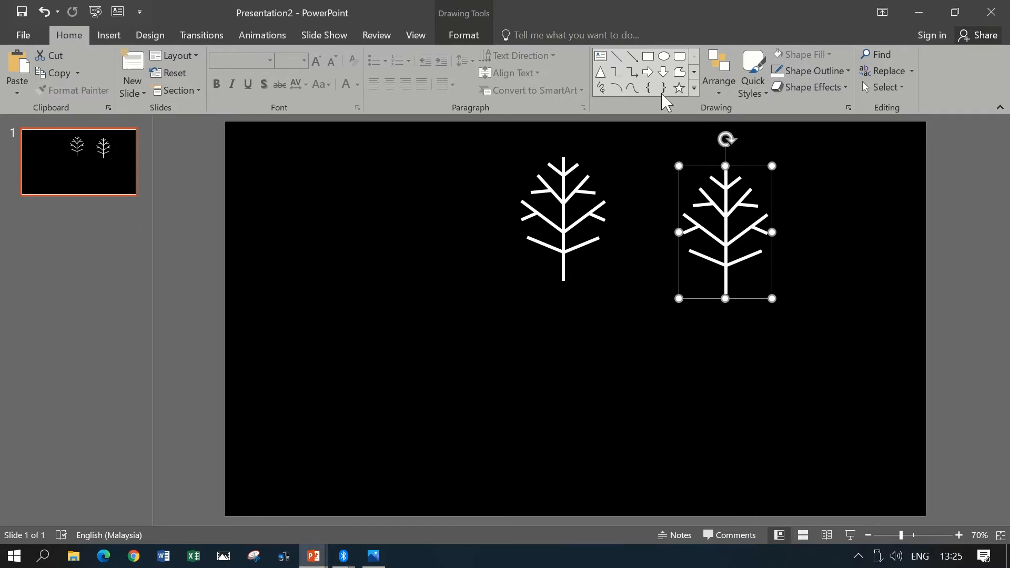
pyautogui.click(476, 35)
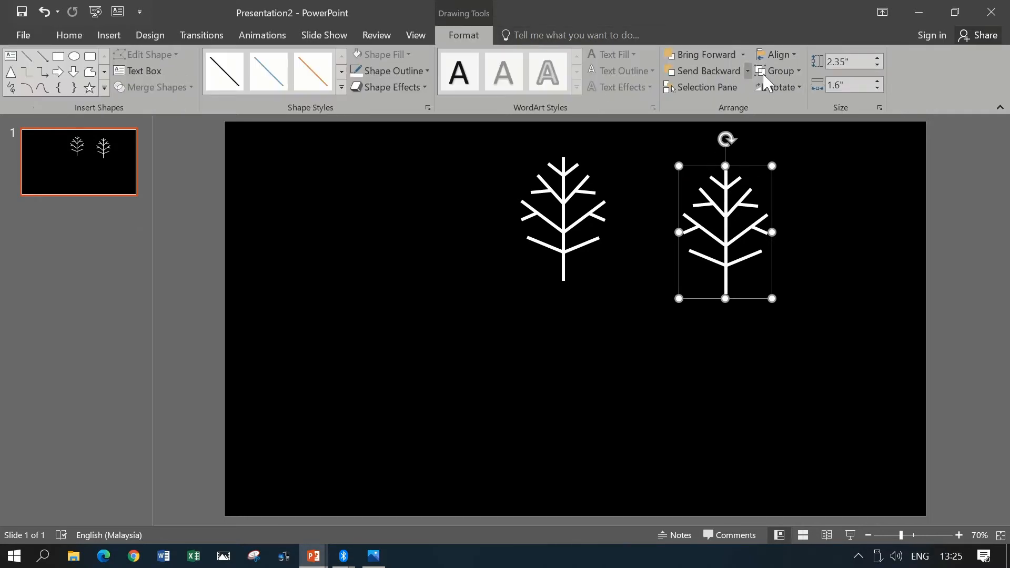
pyautogui.click(783, 91)
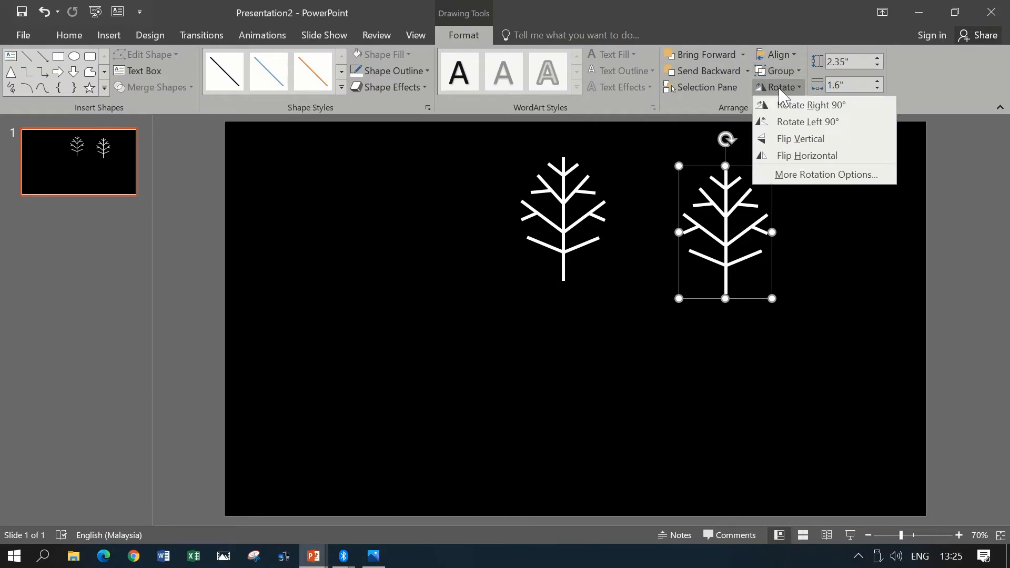
pyautogui.click(824, 141)
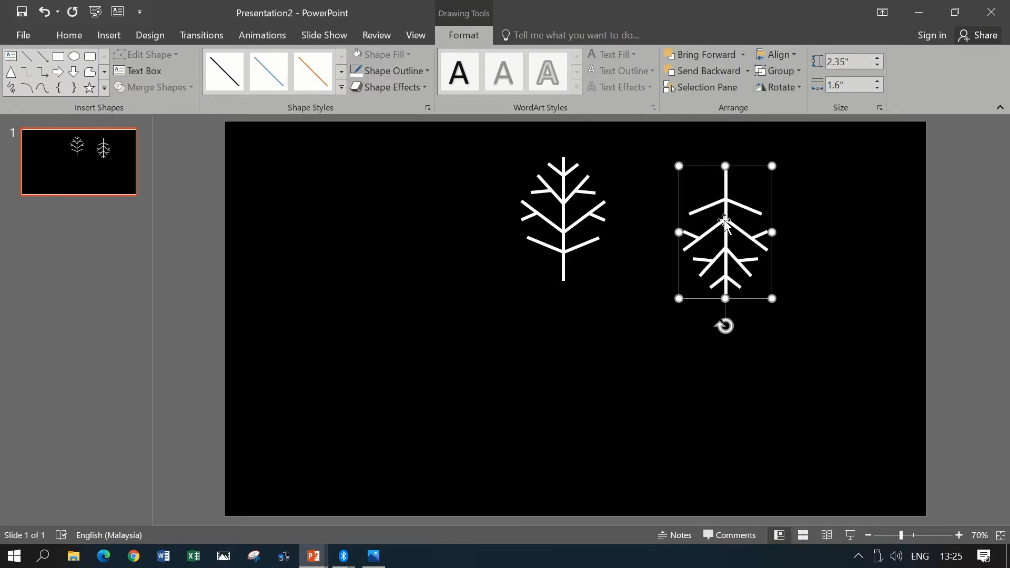
# - Position the inverted arm directly below the original so that the two trunks join into one continuous vertical line
pyautogui.moveTo(724, 223); pyautogui.dragTo(562, 326)
pyautogui.moveTo(560, 327); pyautogui.dragTo(560, 316)
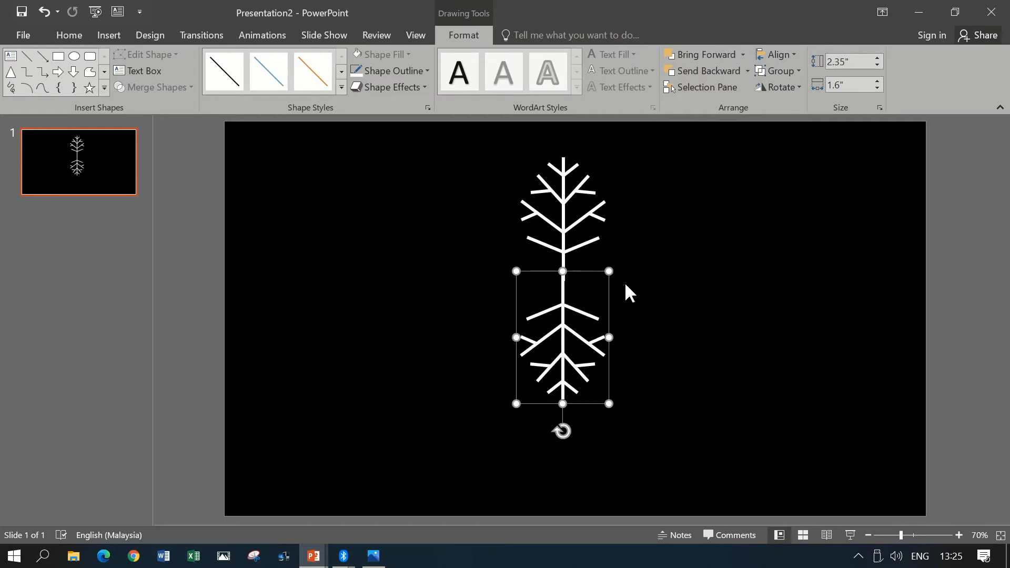
pyautogui.click(665, 316)
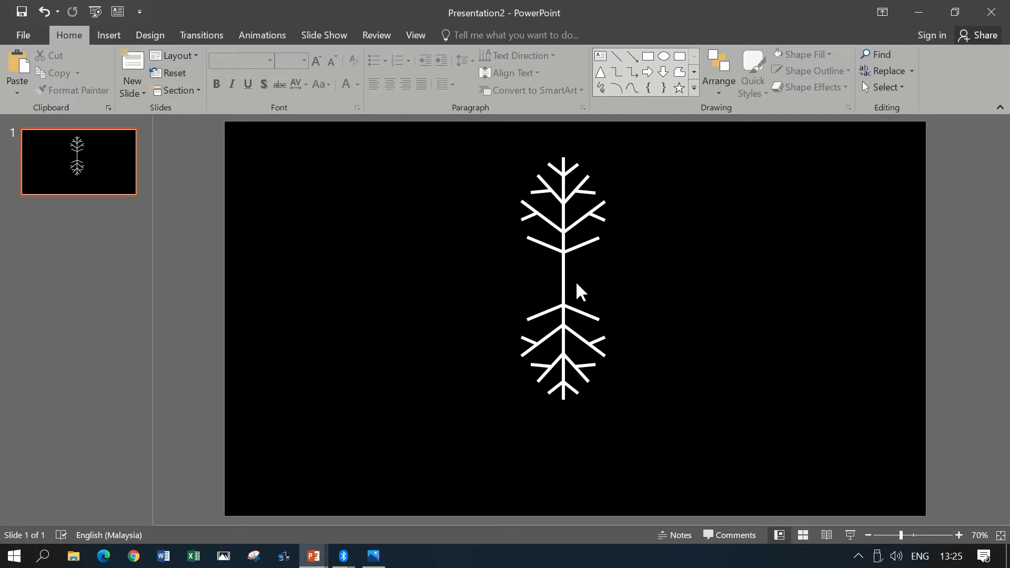
# - Group the upright and inverted arms and shift the double-ended arm slightly down and to the left
pyautogui.moveTo(699, 431)
pyautogui.mouseDown()
pyautogui.moveTo(472, 251)
pyautogui.moveTo(421, 121)
pyautogui.mouseUp()
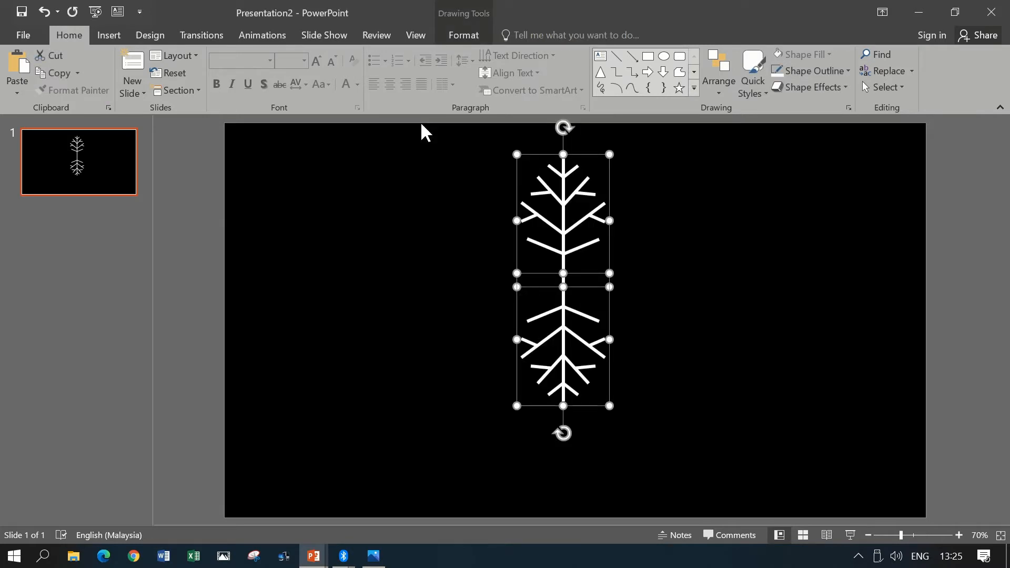
pyautogui.hotkey('ctrl', 'g')
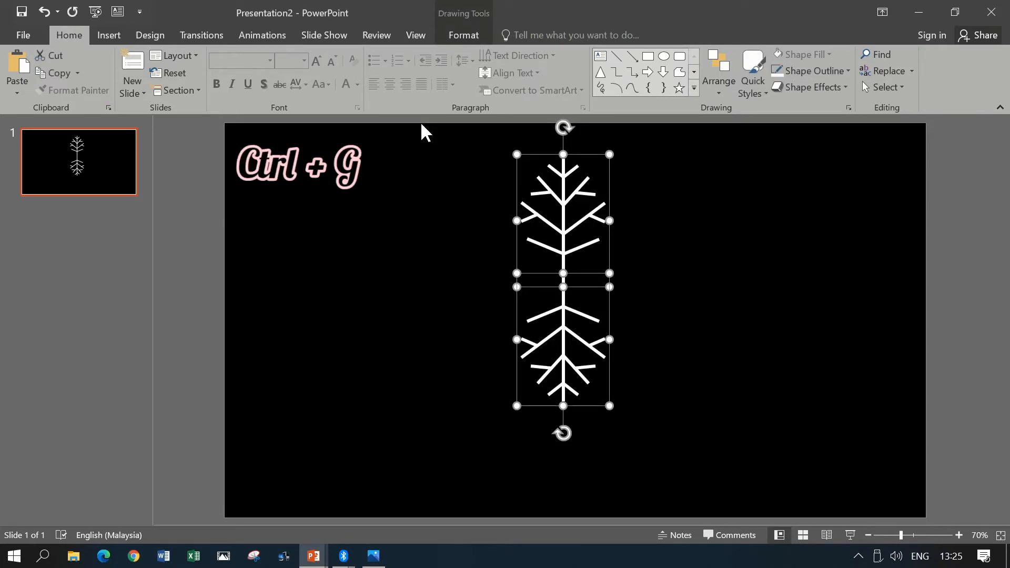
pyautogui.hotkey('ctrl', 'g')
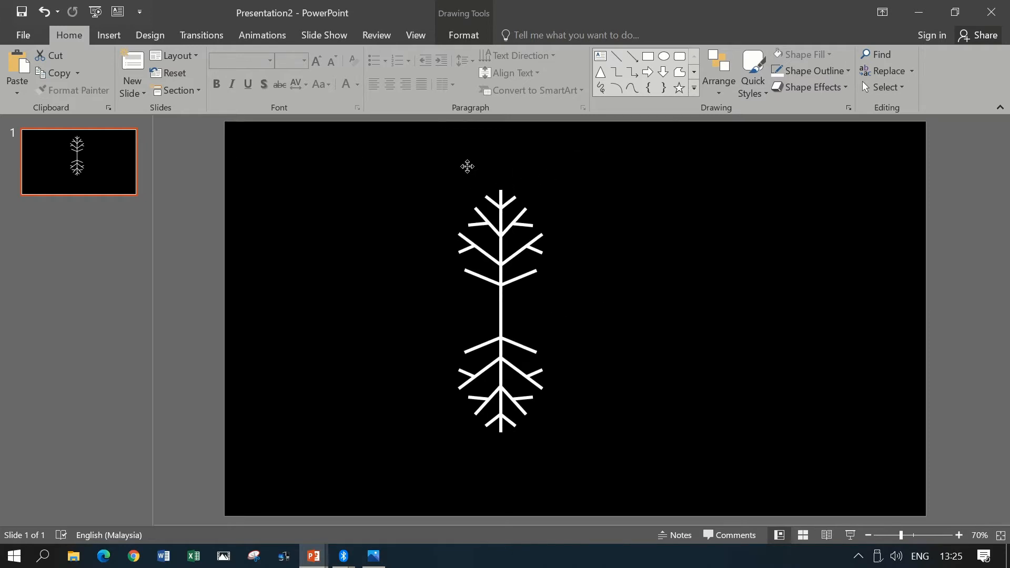
pyautogui.moveTo(467, 167); pyautogui.dragTo(520, 181)
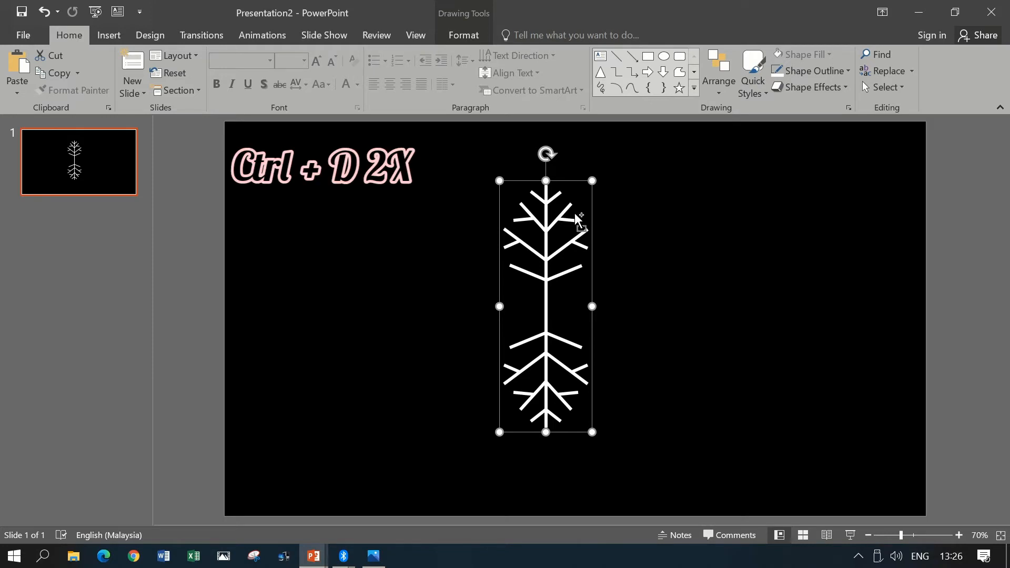
# - Duplicate the double-ended arm twice and spread the copies to the right and left of the original
pyautogui.hotkey('ctrl', 'd')
pyautogui.hotkey('ctrl', 'd')
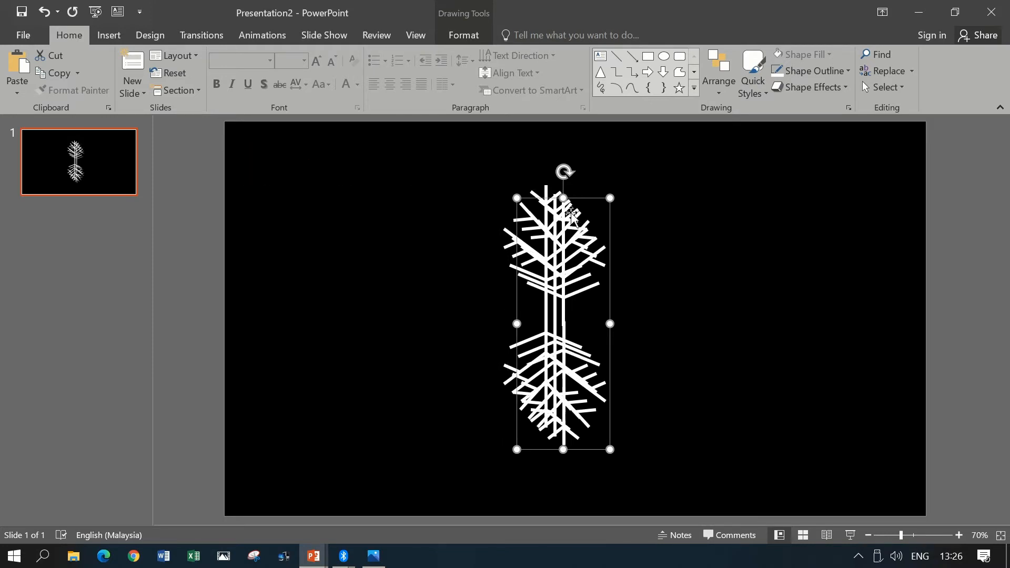
pyautogui.moveTo(582, 199); pyautogui.dragTo(744, 199)
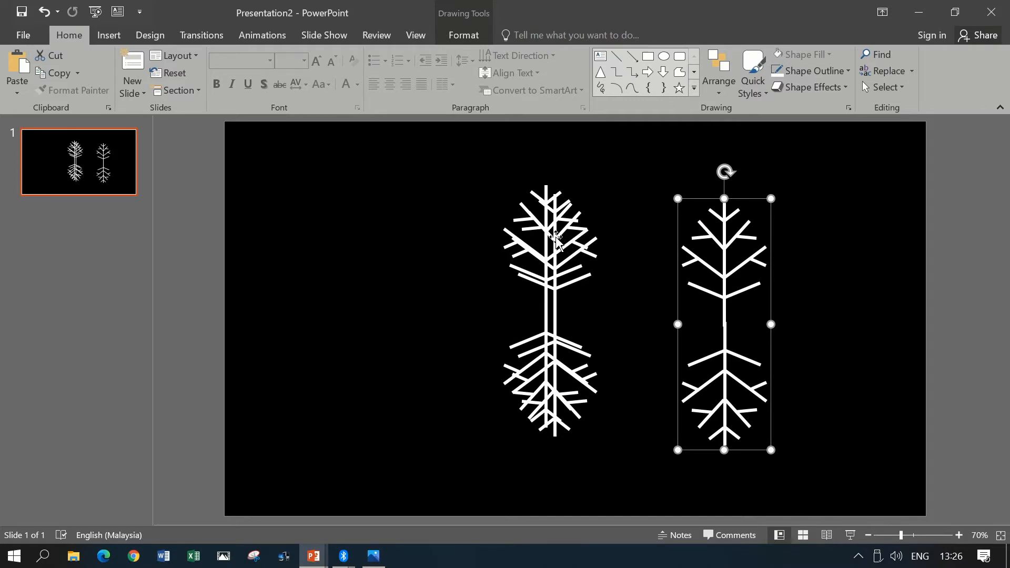
pyautogui.moveTo(553, 237); pyautogui.dragTo(353, 237)
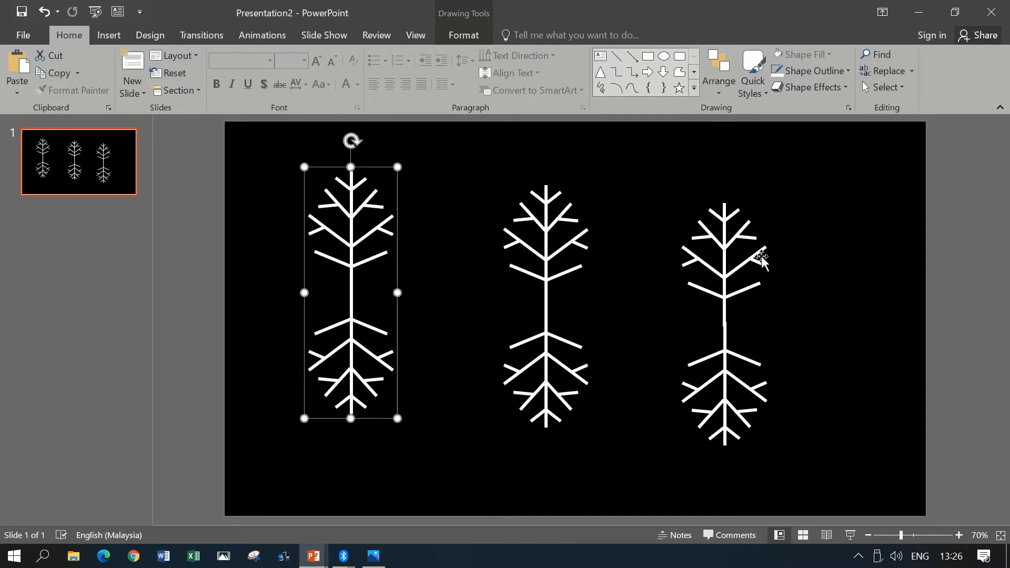
# - Set the rotation of the rightmost double-ended arm to 60°
pyautogui.click(724, 243)
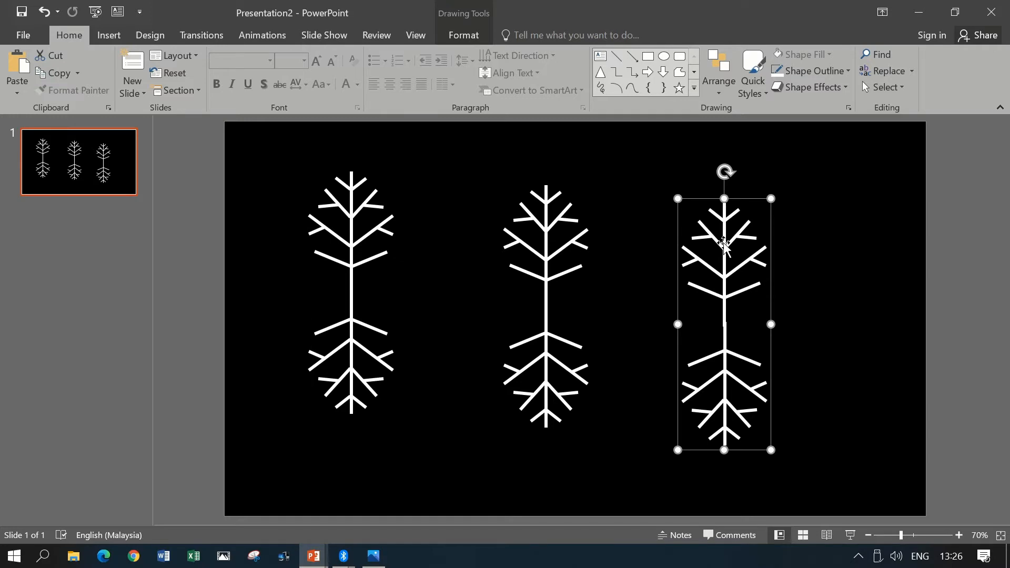
pyautogui.click(480, 33)
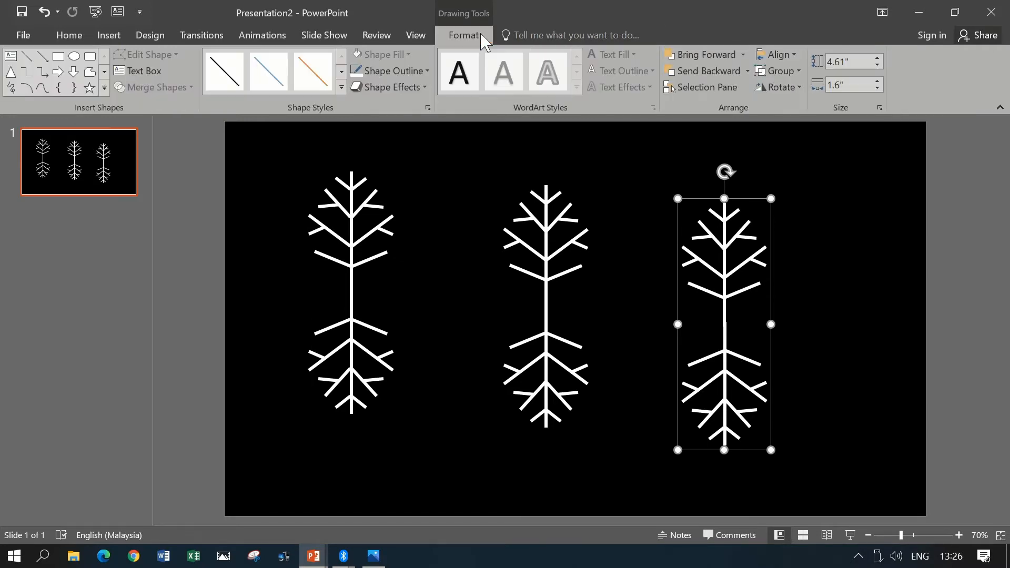
pyautogui.click(770, 90)
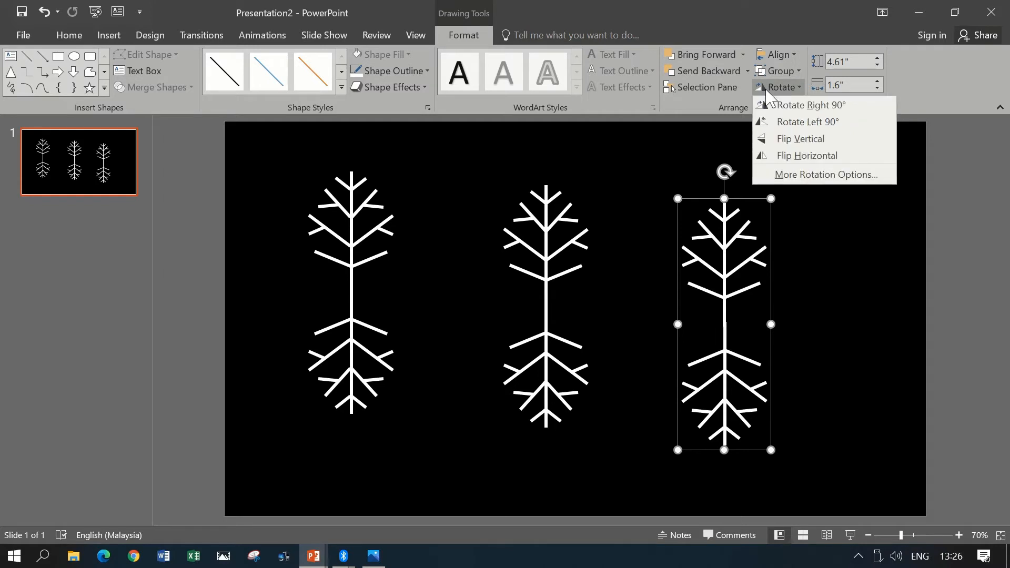
pyautogui.click(846, 176)
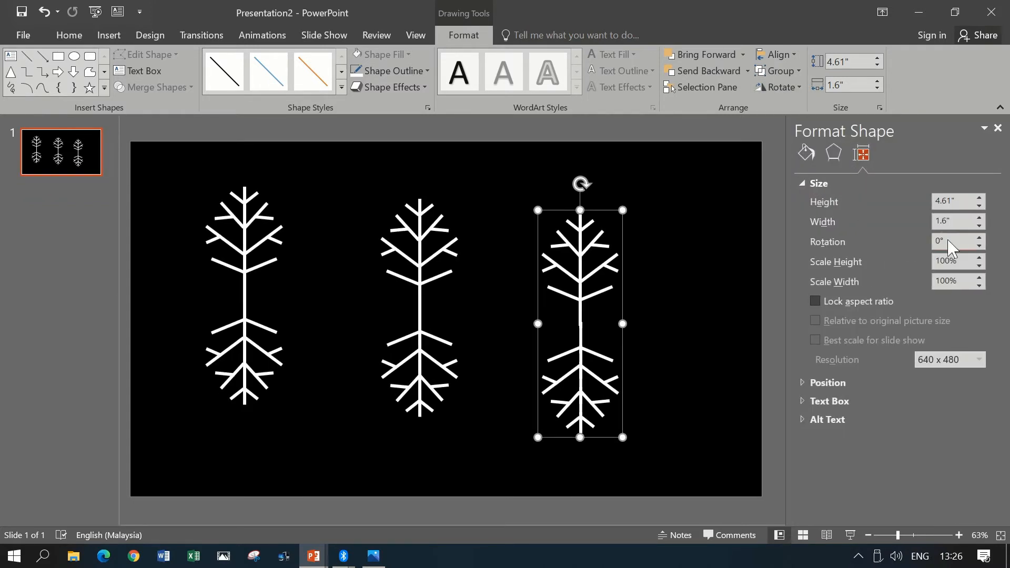
pyautogui.moveTo(951, 247); pyautogui.dragTo(931, 244)
pyautogui.write('60')
pyautogui.press('Return')
pyautogui.click(712, 201)
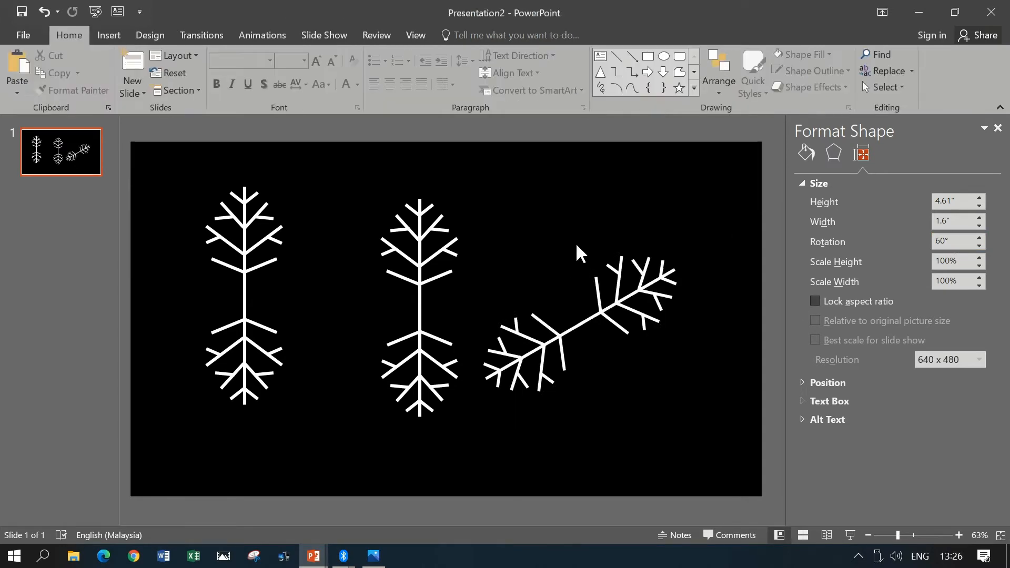
# - Set the rotation of the leftmost double-ended arm to 300°
pyautogui.click(247, 245)
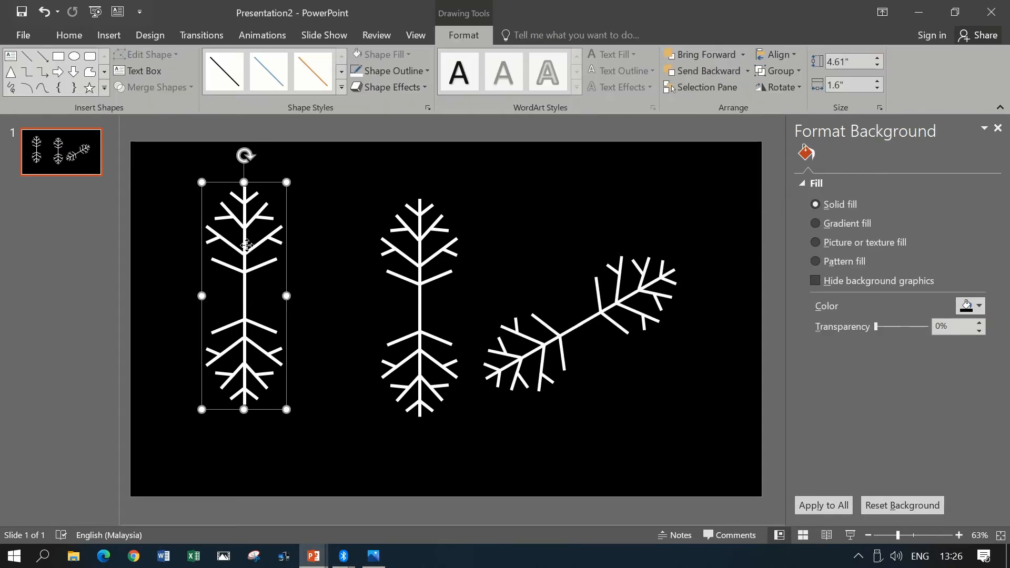
pyautogui.scroll(-3, 861, 252)
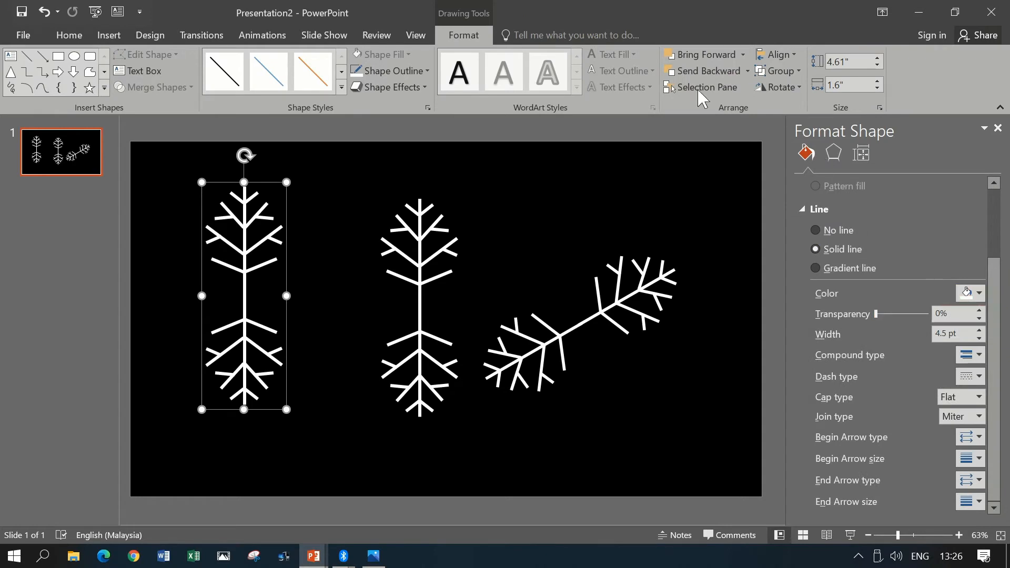
pyautogui.click(780, 87)
pyautogui.click(842, 170)
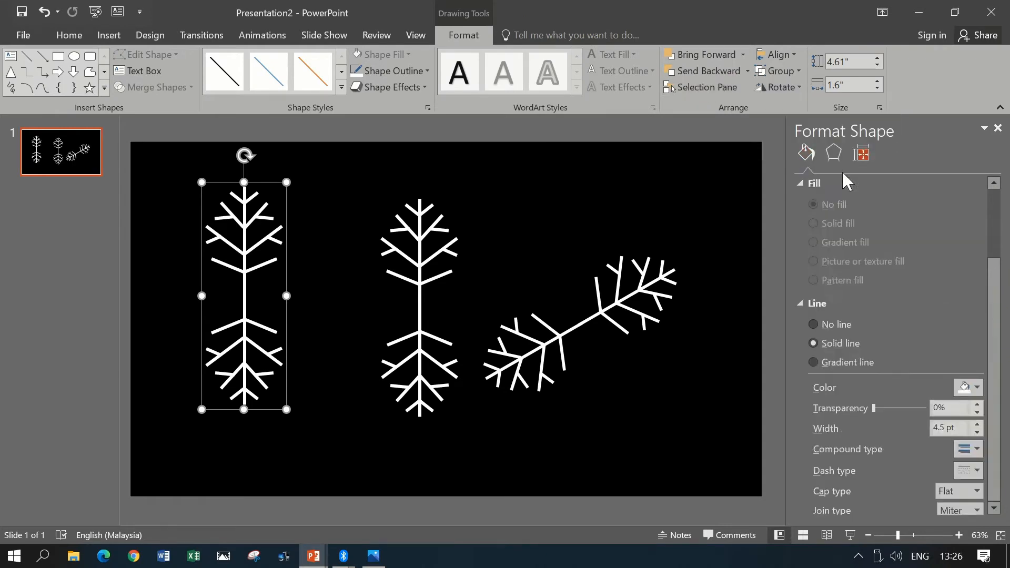
pyautogui.write('3')
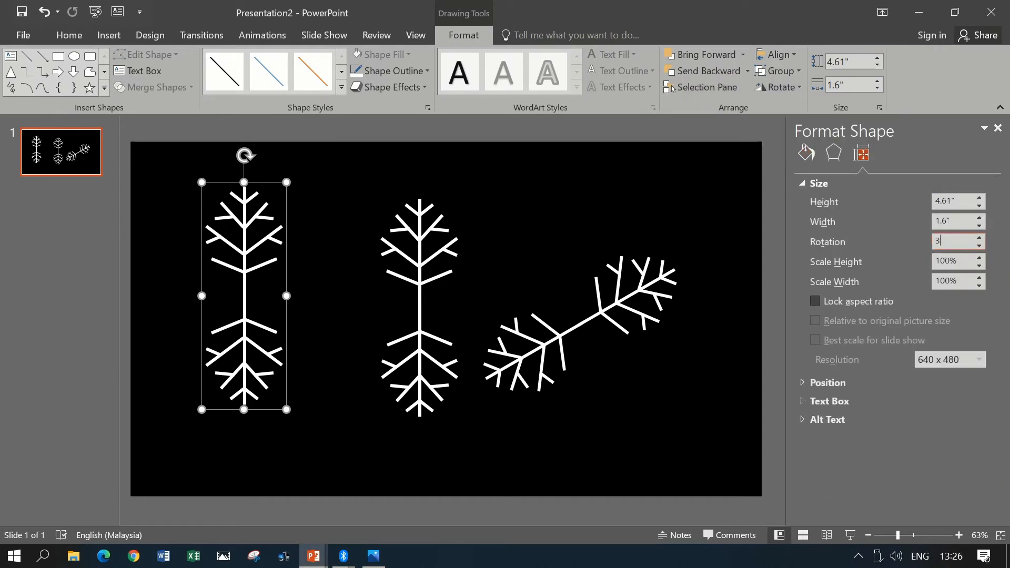
pyautogui.write('00')
pyautogui.press('Return')
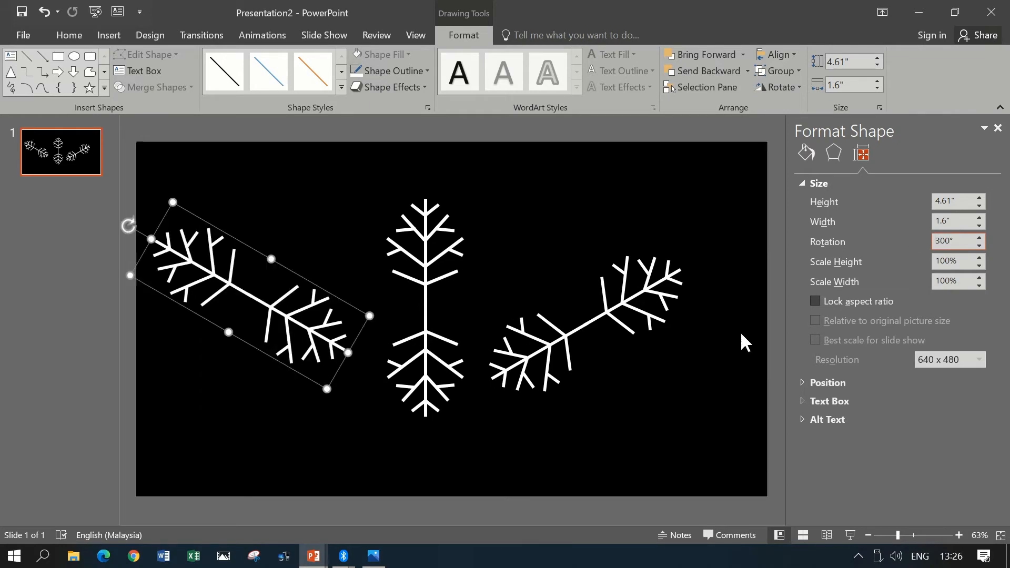
pyautogui.click(730, 417)
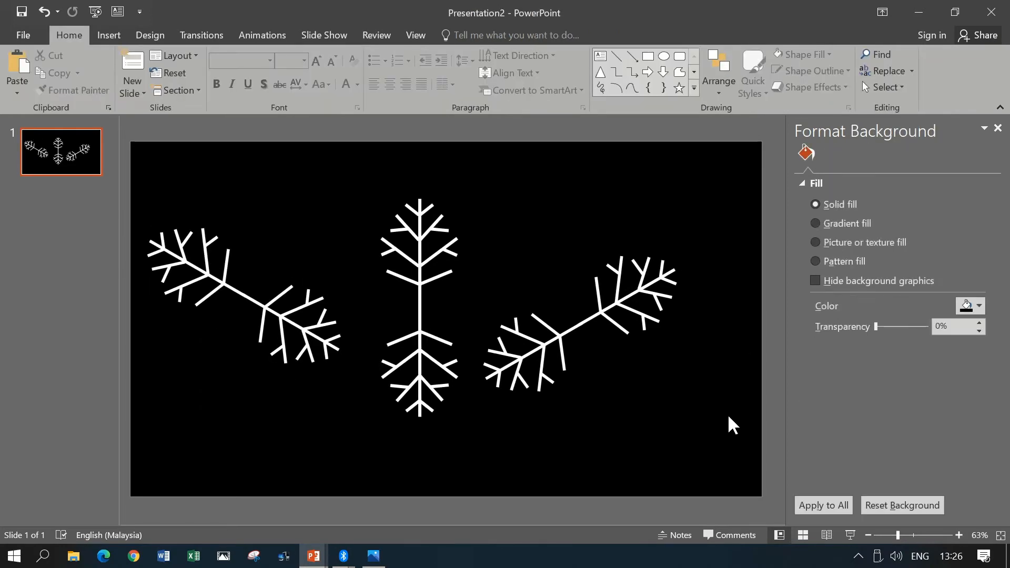
# - Select all three double-ended arms and align them by center and middle so they cross at one point
pyautogui.hotkey('ctrl', 'a')
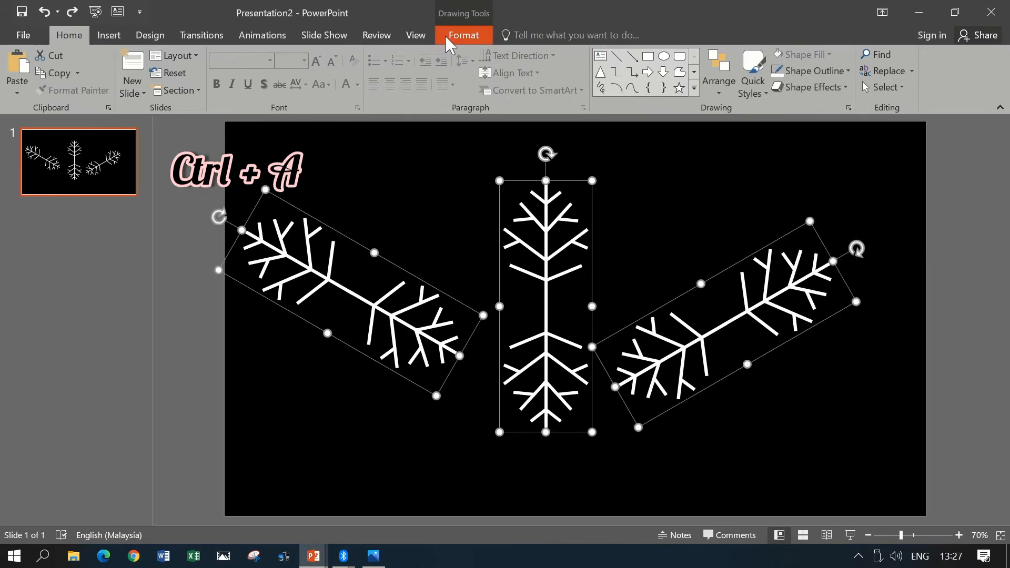
pyautogui.click(460, 35)
pyautogui.click(776, 55)
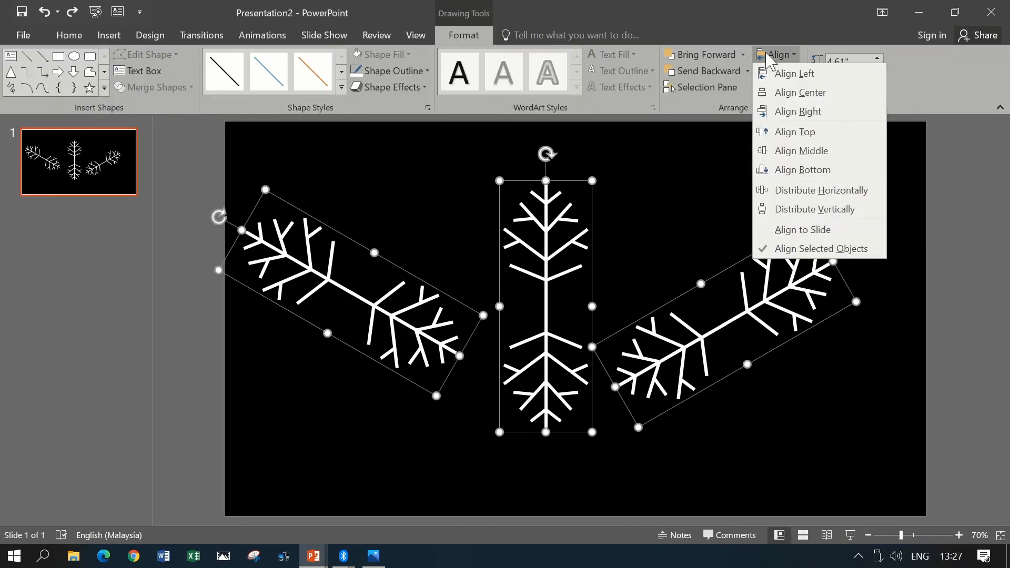
pyautogui.click(797, 93)
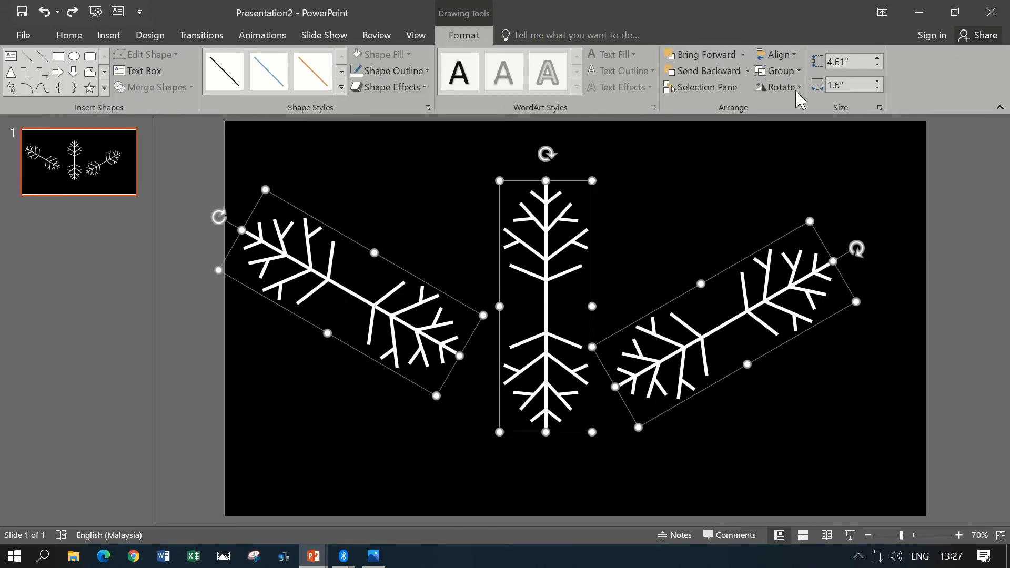
pyautogui.click(783, 55)
pyautogui.click(836, 153)
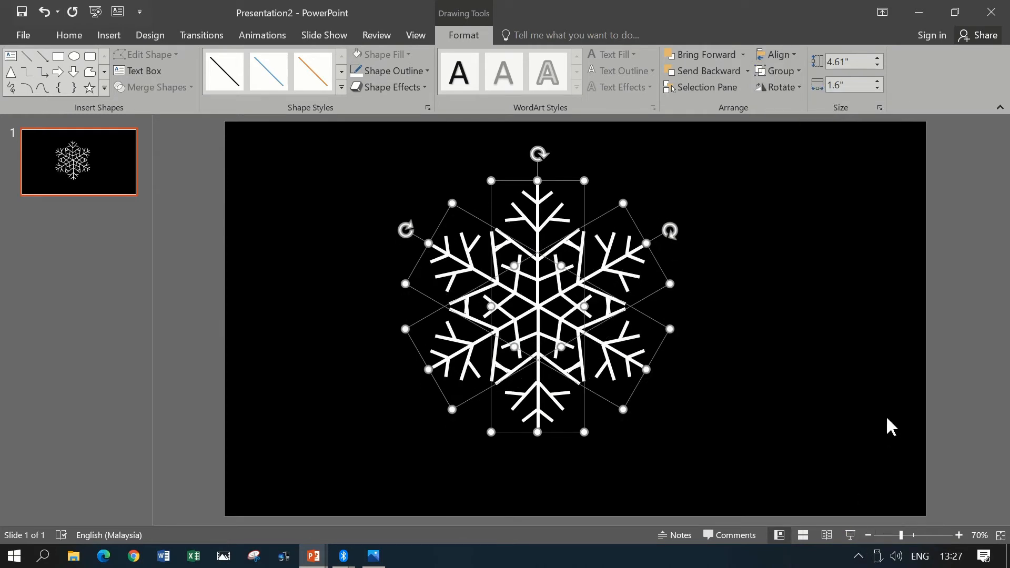
# - Group the three crossed arms into one snowflake and move it right and slightly up to the slide's horizontal center
pyautogui.hotkey('ctrl', 'g')
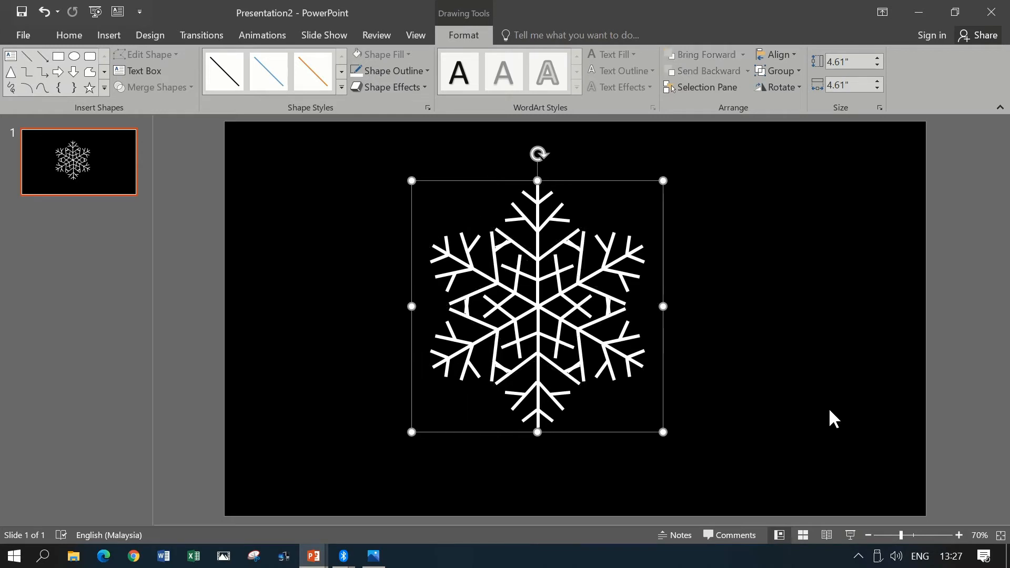
pyautogui.moveTo(593, 178); pyautogui.dragTo(636, 168)
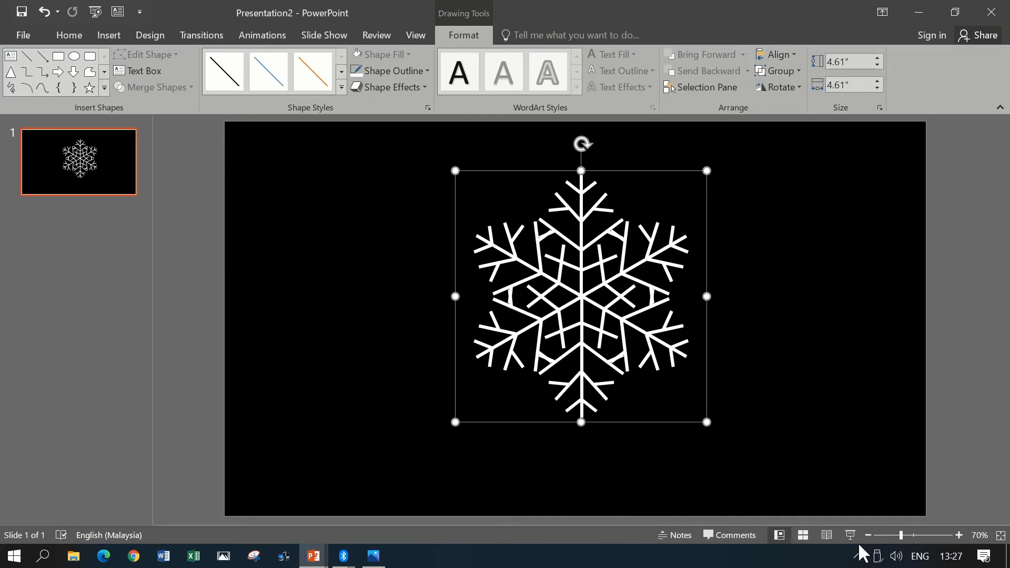
# - Save the grouped snowflake as a PNG picture named 1 in the Pictures folder, replacing the existing file
pyautogui.rightClick(655, 171)
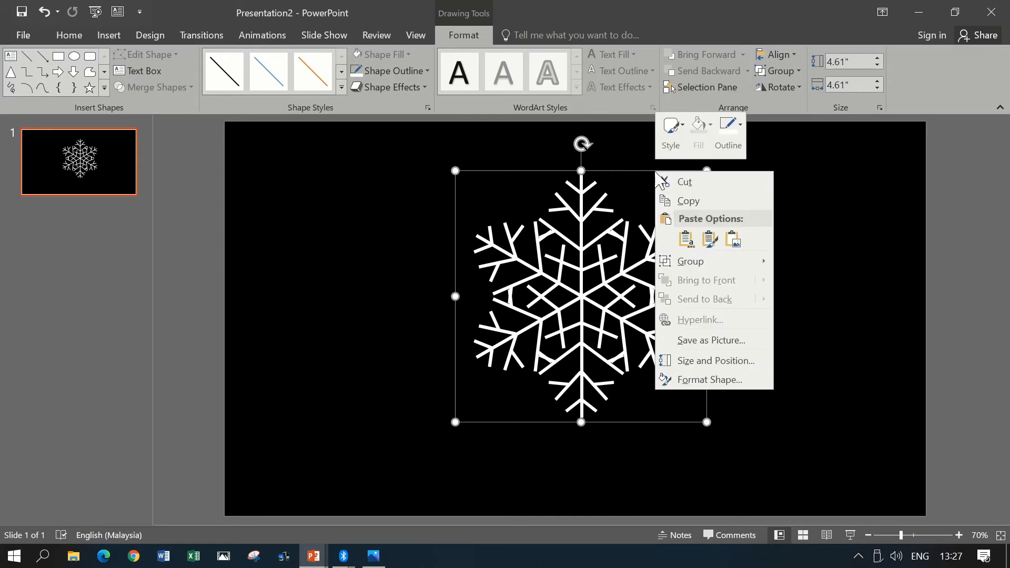
pyautogui.click(723, 340)
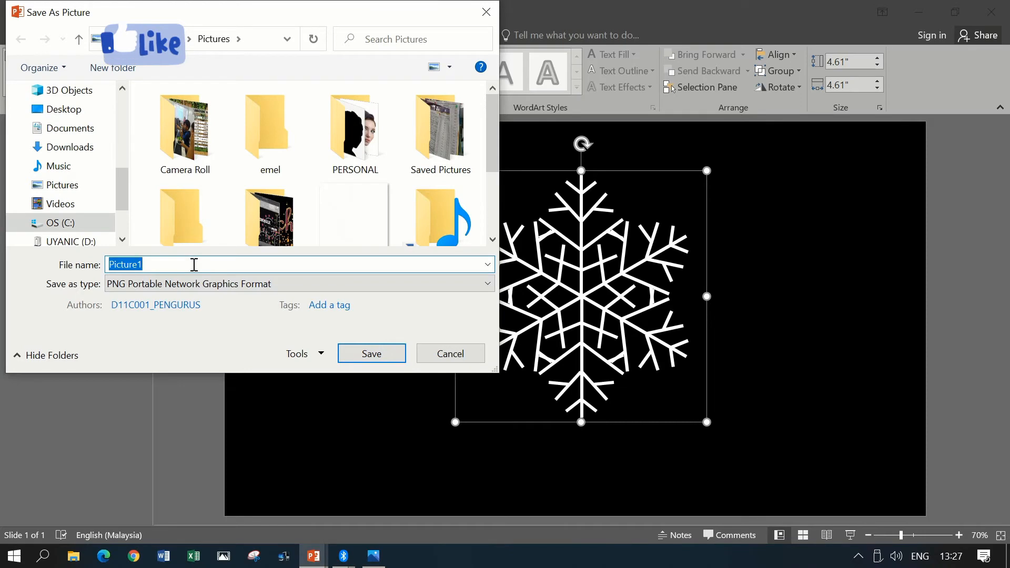
pyautogui.moveTo(194, 264); pyautogui.dragTo(77, 243)
pyautogui.write('1')
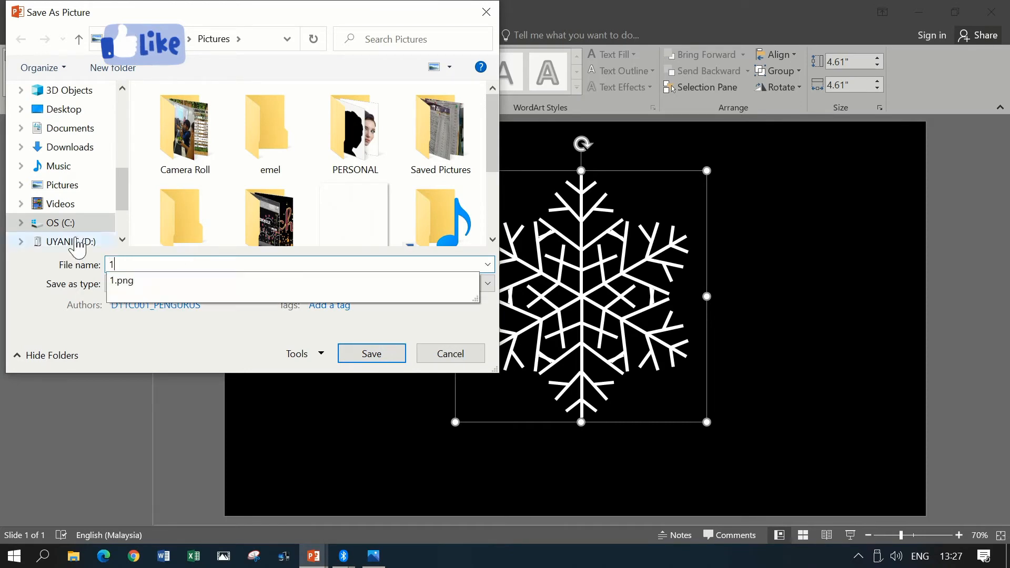
pyautogui.click(384, 354)
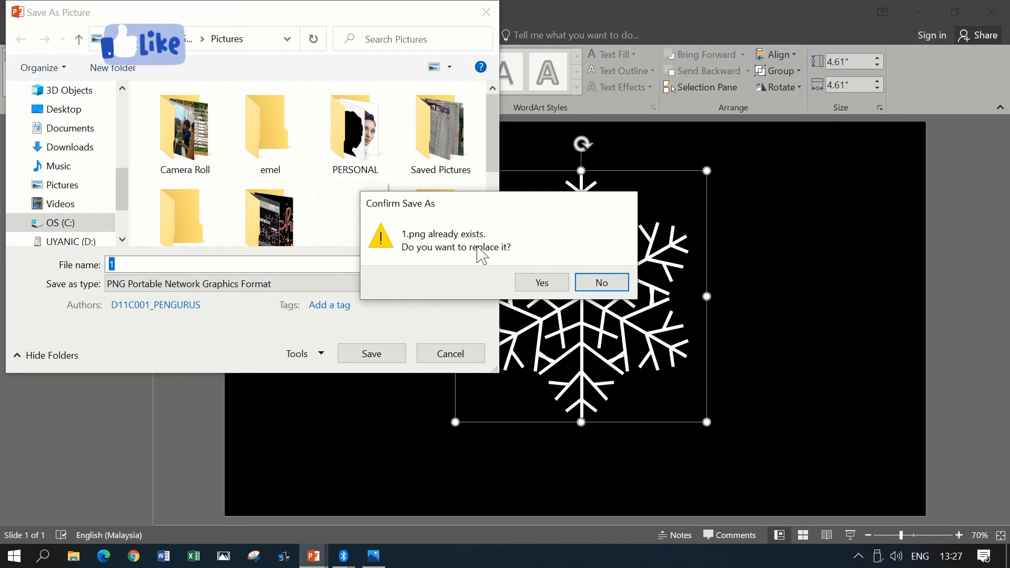
pyautogui.click(545, 284)
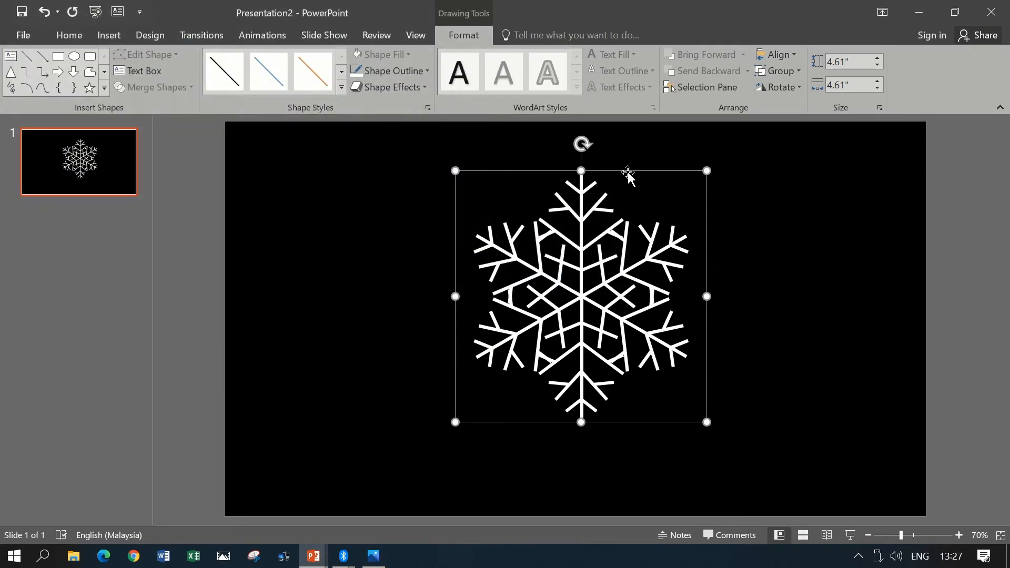
# - Move the grouped snowflake to the slide's right side, insert the picture 1 from the Pictures folder and place it in the left half
pyautogui.moveTo(627, 171); pyautogui.dragTo(837, 200)
pyautogui.click(105, 37)
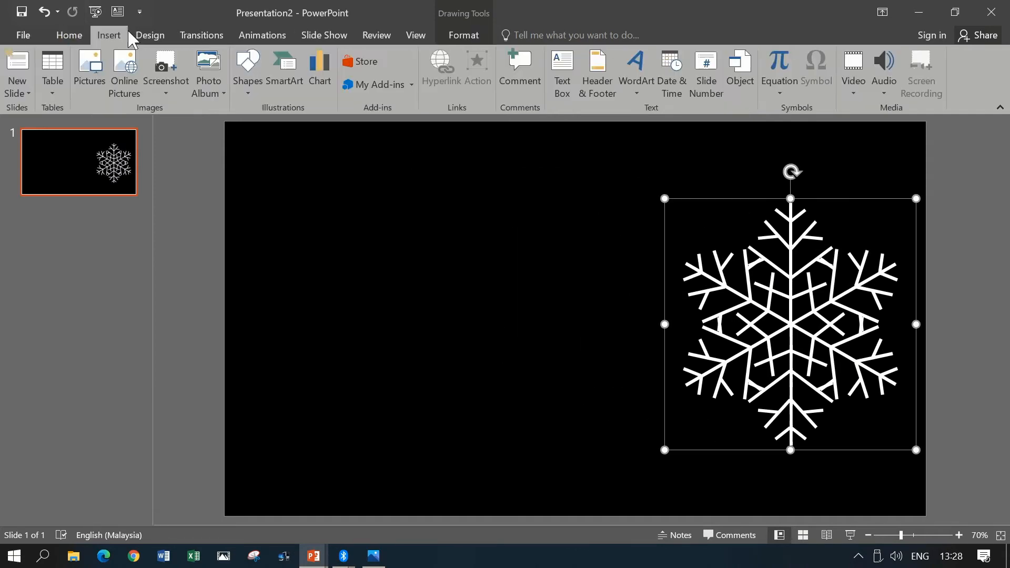
pyautogui.click(96, 74)
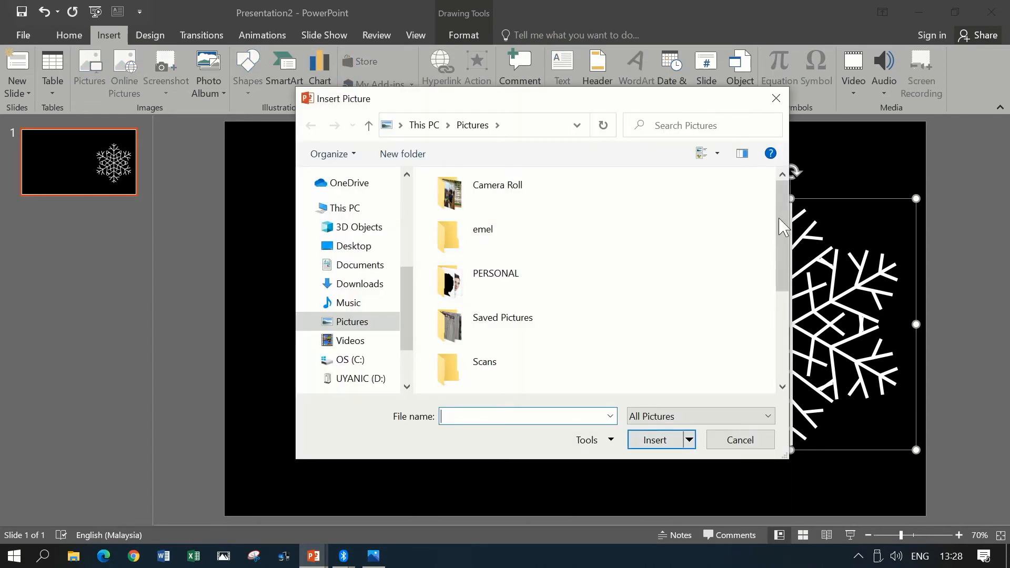
pyautogui.moveTo(781, 200); pyautogui.dragTo(781, 292)
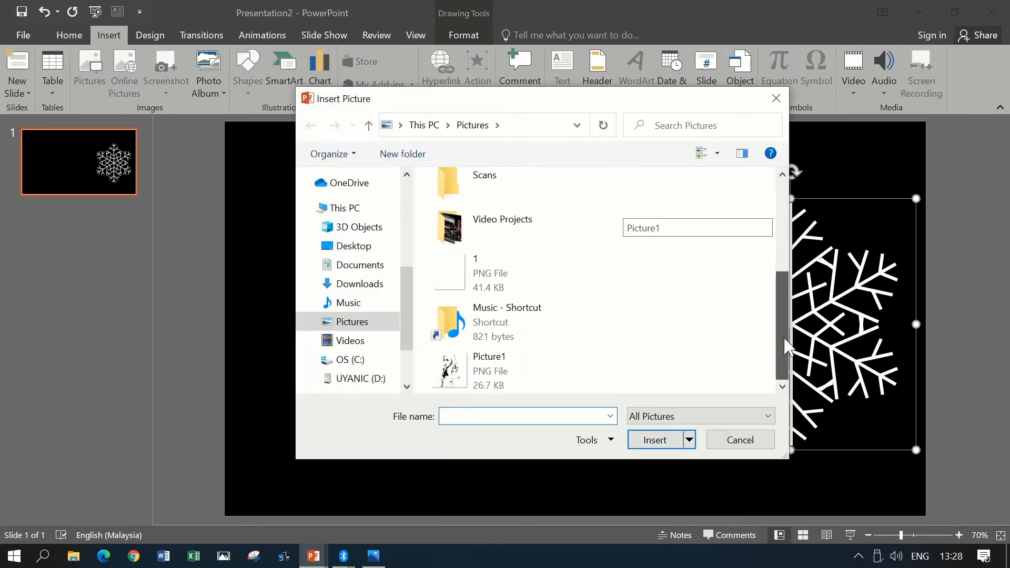
pyautogui.click(541, 266)
pyautogui.click(678, 440)
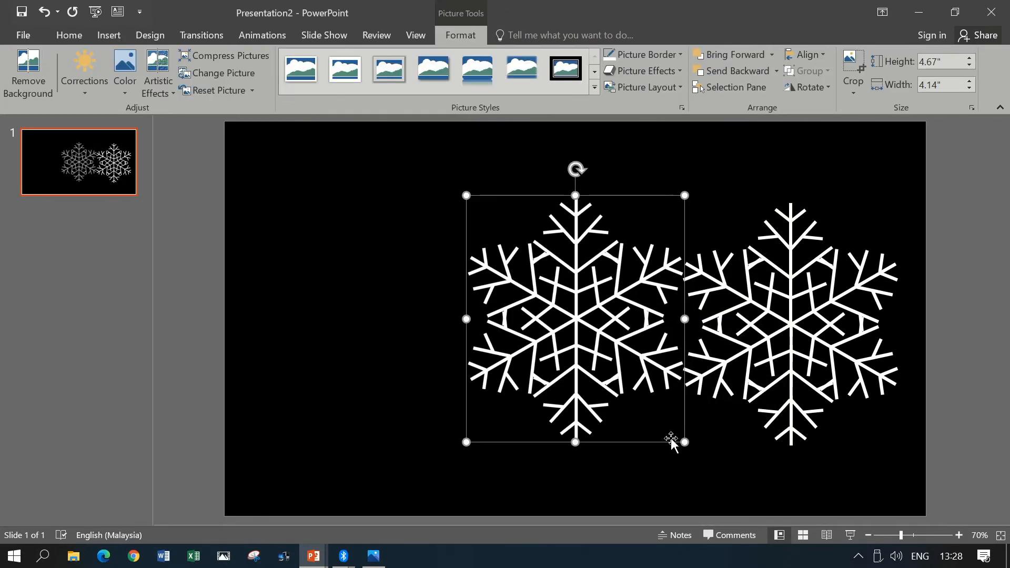
pyautogui.moveTo(619, 195); pyautogui.dragTo(451, 200)
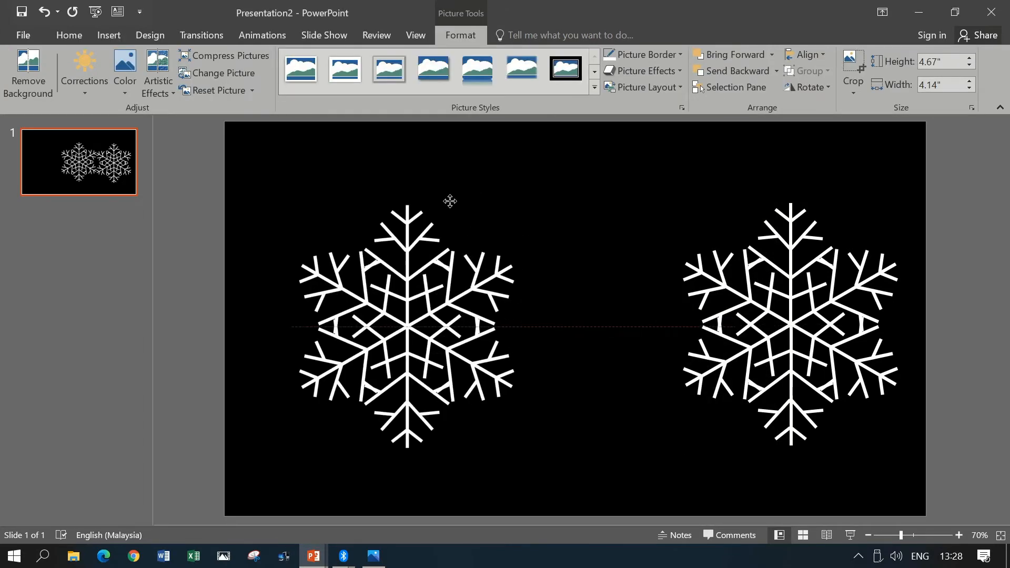
# - Select the snowflake picture and the grouped snowflake together and shrink both, bringing the picture to about 1.28" high and 1.13" wide
pyautogui.click(759, 199)
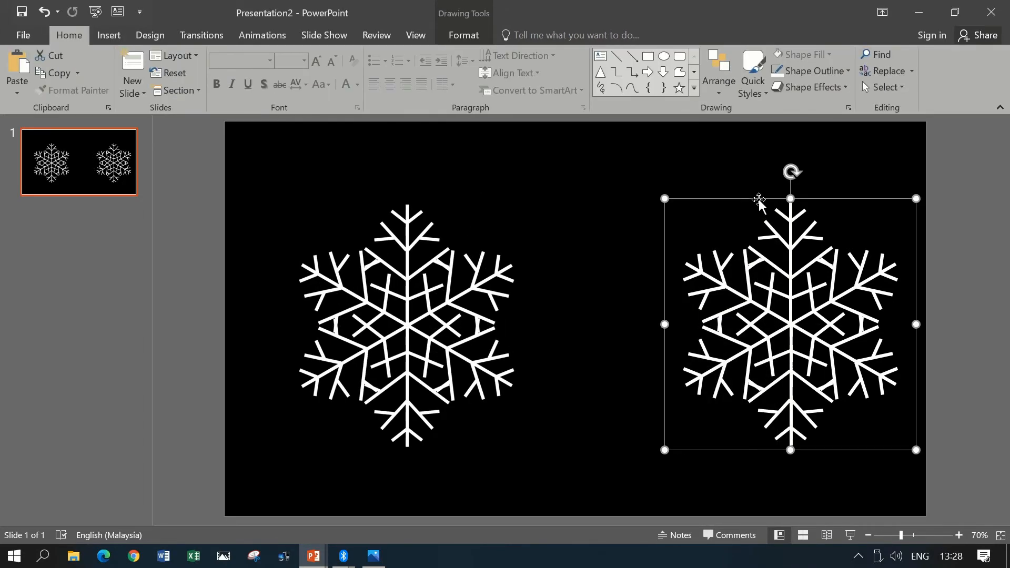
pyautogui.click(436, 253)
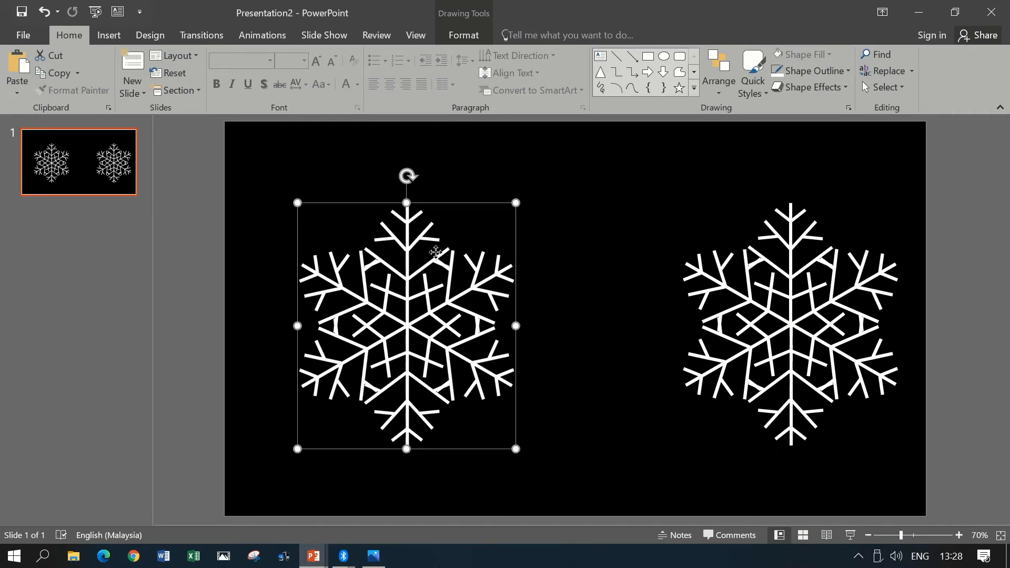
pyautogui.keyDown('shift'); pyautogui.click(800, 295); pyautogui.keyUp('shift')
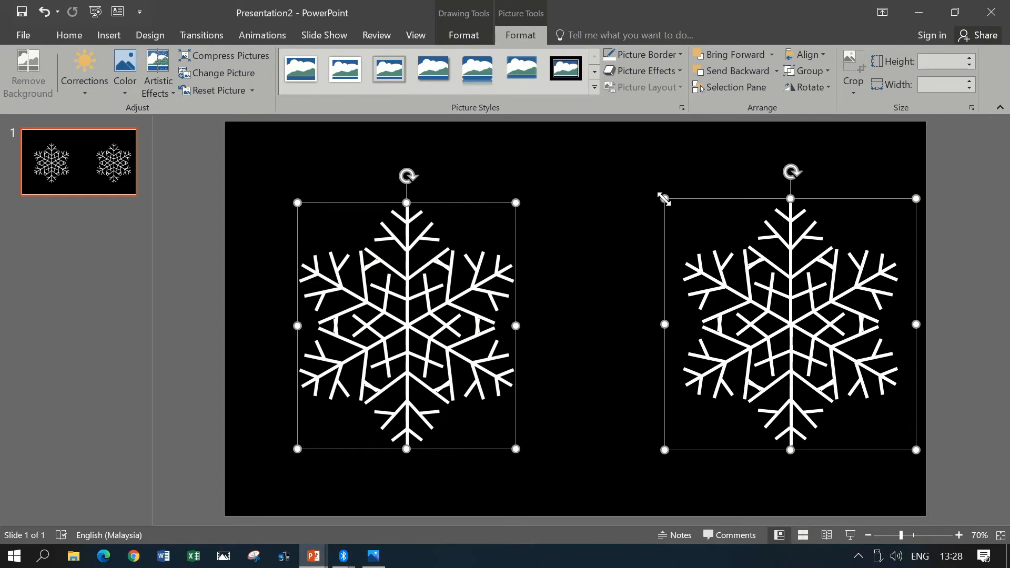
pyautogui.moveTo(663, 199); pyautogui.dragTo(864, 379)
pyautogui.moveTo(500, 416); pyautogui.dragTo(417, 299)
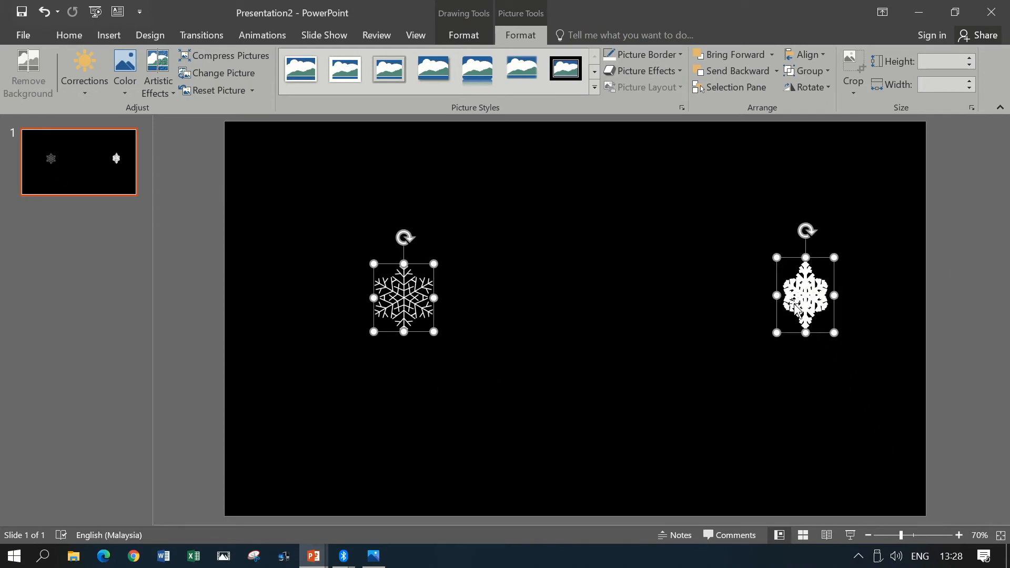
pyautogui.click(649, 347)
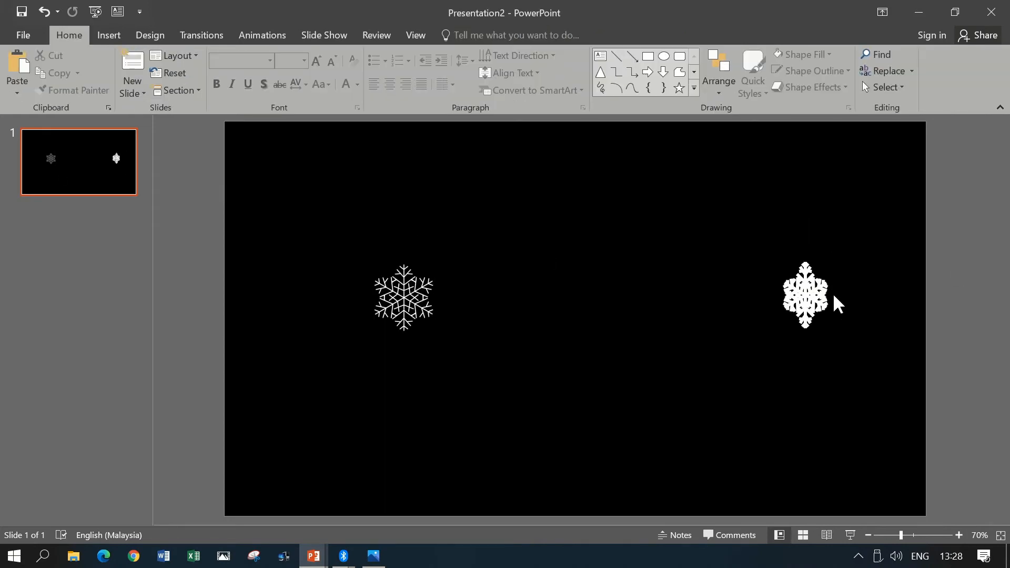
# - Enlarge the snowflake picture, and resize the grouped snowflake smaller, larger and smaller again to compare how their lines scale
pyautogui.click(399, 306)
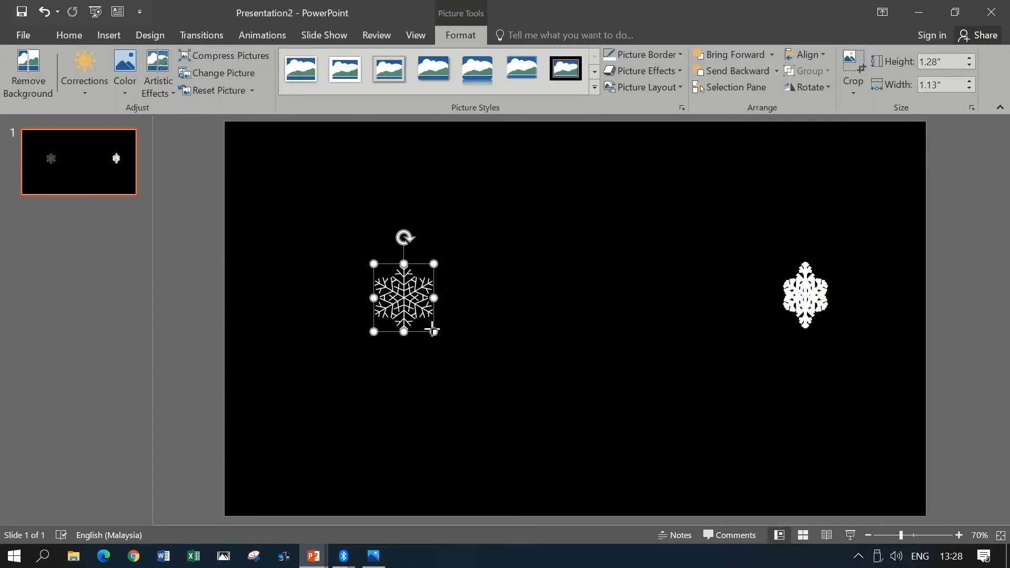
pyautogui.moveTo(433, 330)
pyautogui.mouseDown()
pyautogui.moveTo(406, 293)
pyautogui.moveTo(465, 364)
pyautogui.moveTo(451, 332)
pyautogui.moveTo(404, 293)
pyautogui.moveTo(476, 355)
pyautogui.mouseUp()
pyautogui.click(806, 296)
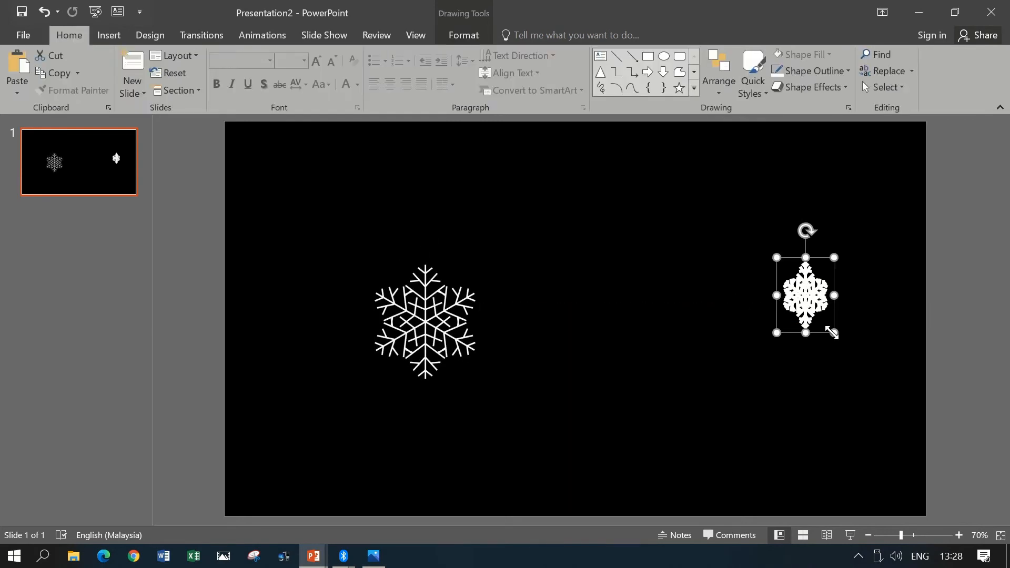
pyautogui.moveTo(831, 333)
pyautogui.mouseDown()
pyautogui.moveTo(925, 425)
pyautogui.moveTo(829, 320)
pyautogui.mouseUp()
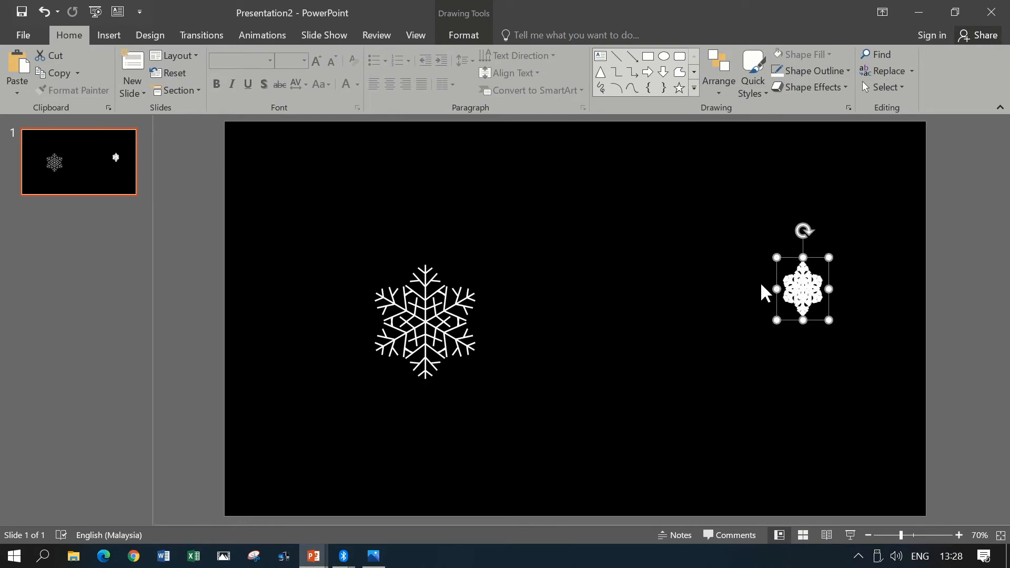
pyautogui.moveTo(777, 319); pyautogui.dragTo(677, 408)
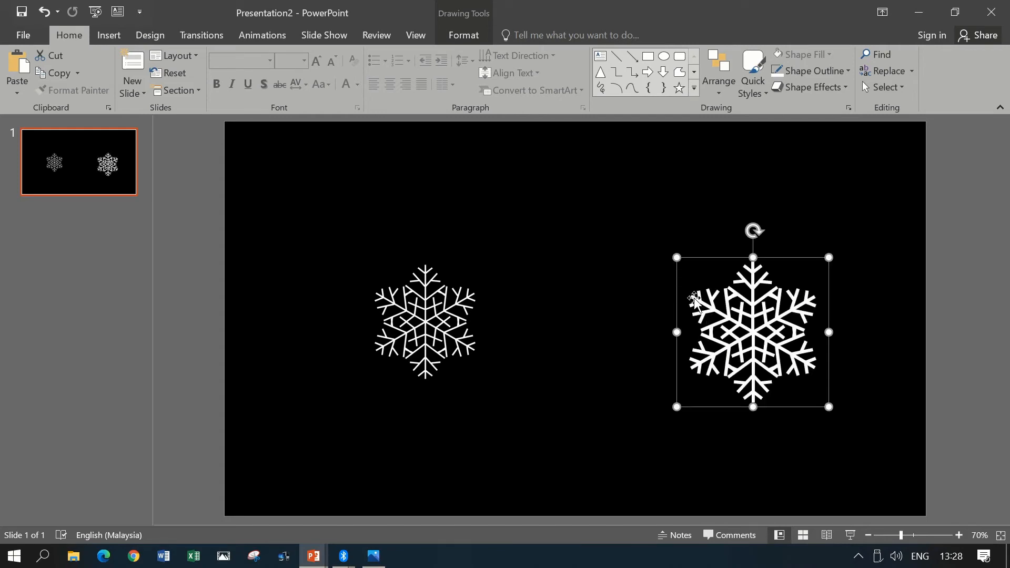
pyautogui.moveTo(677, 407); pyautogui.dragTo(772, 339)
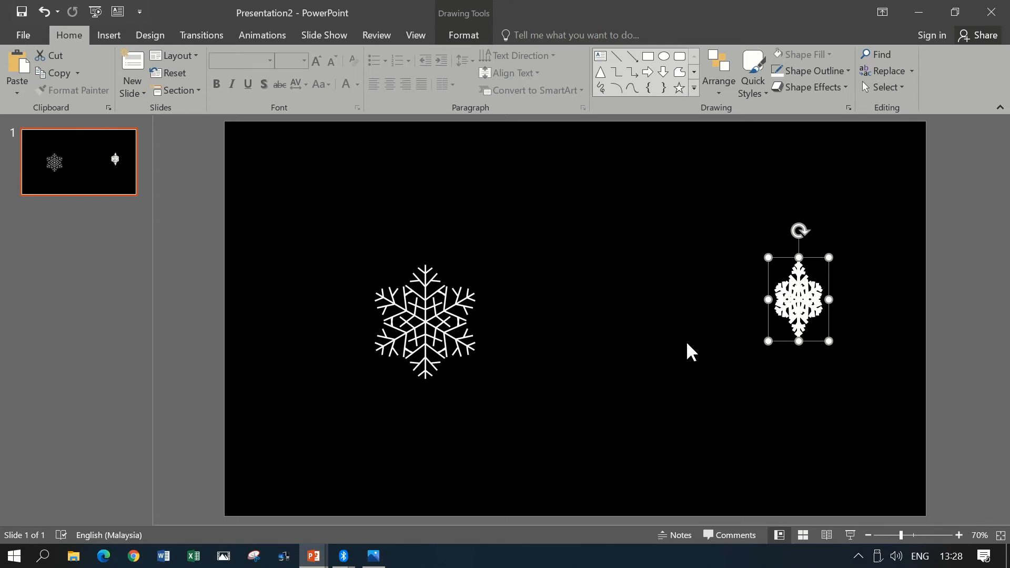
pyautogui.click(418, 320)
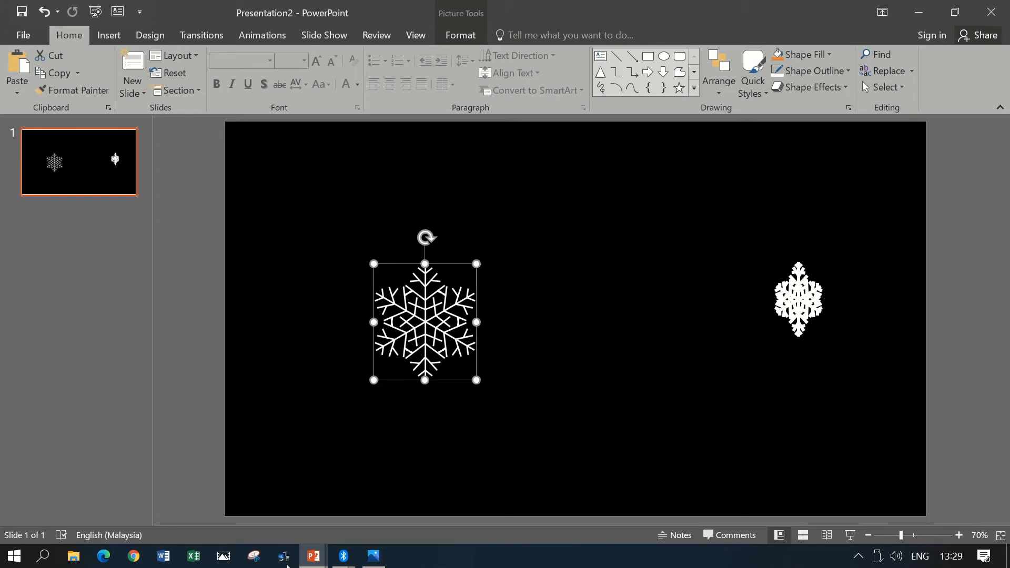
# - Switch to the 3. SNOWFLAKE presentation, examine the small snowflake pictures on slide 3 and play that slide as a slide show
pyautogui.moveTo(315, 556)
pyautogui.click(189, 500)
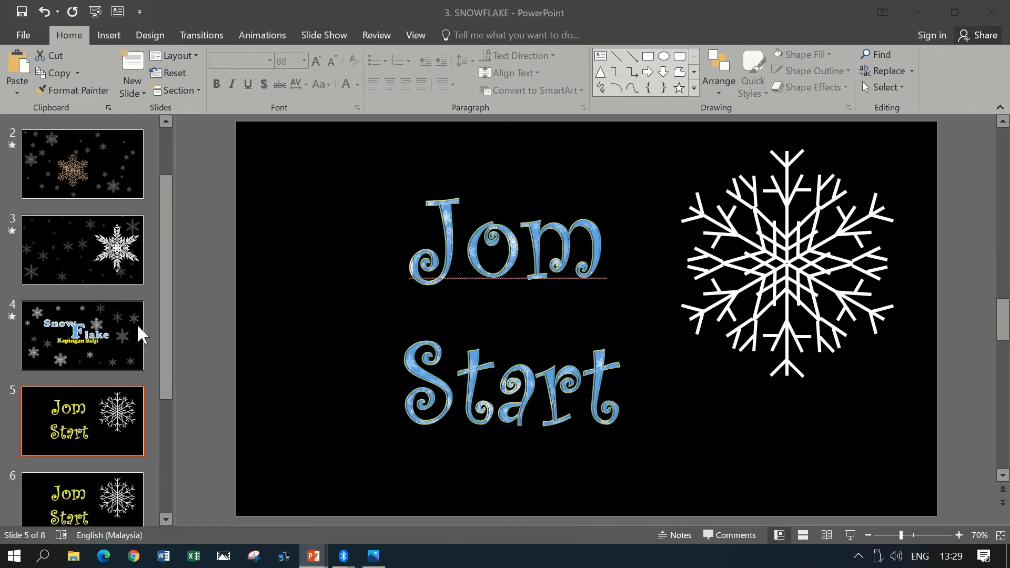
pyautogui.click(117, 245)
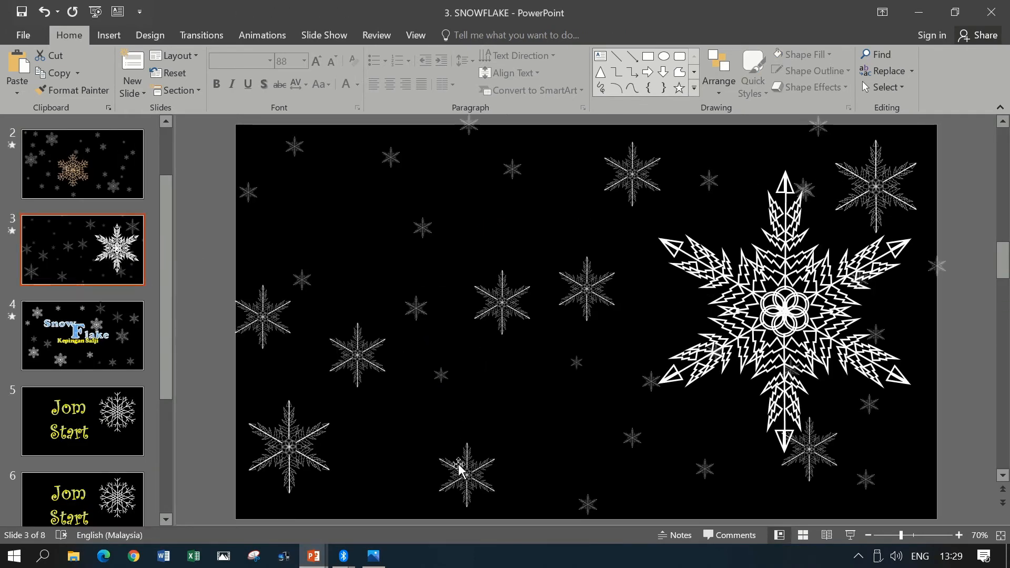
pyautogui.click(416, 308)
pyautogui.click(484, 304)
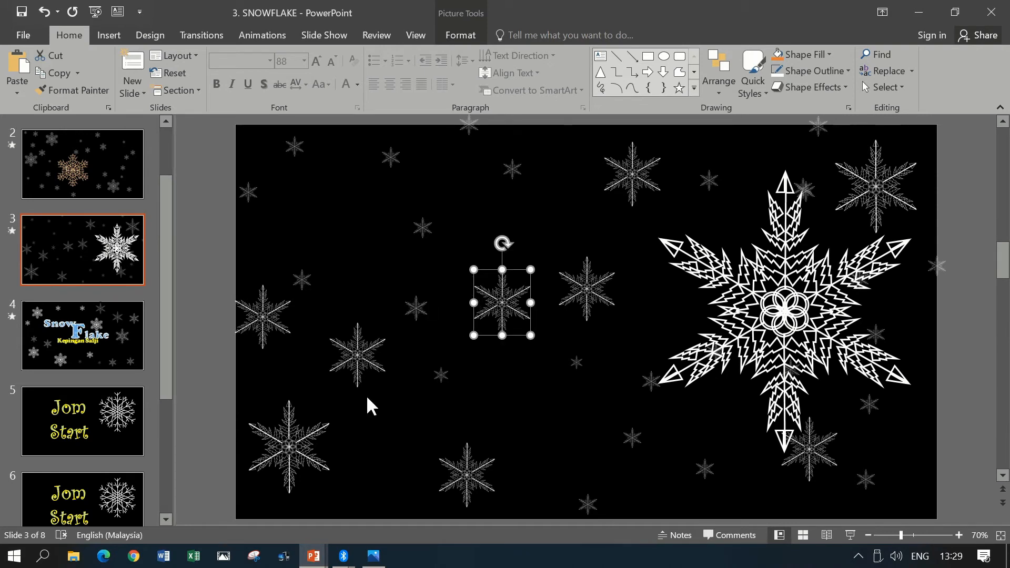
pyautogui.click(354, 363)
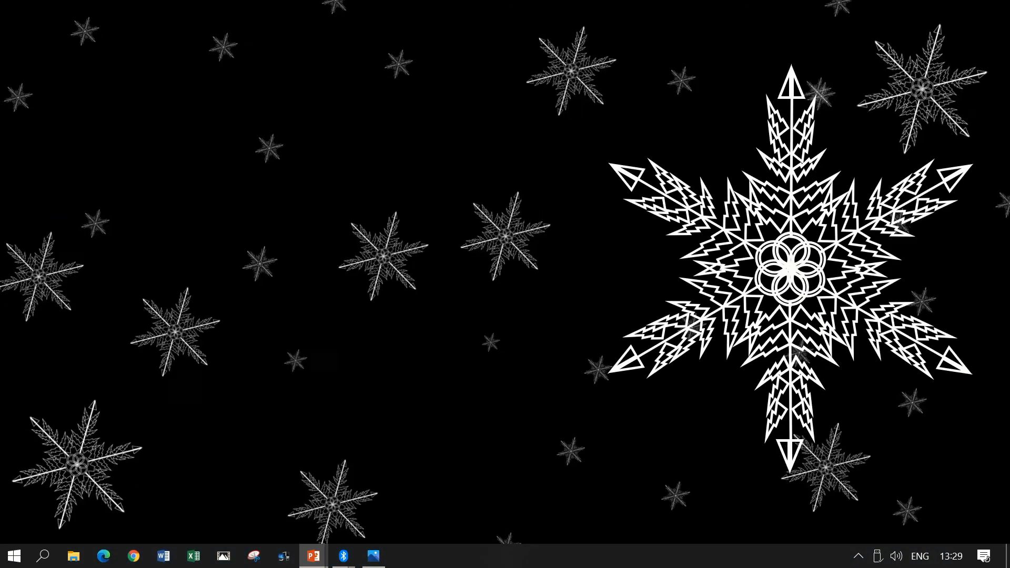
pyautogui.press('Escape')
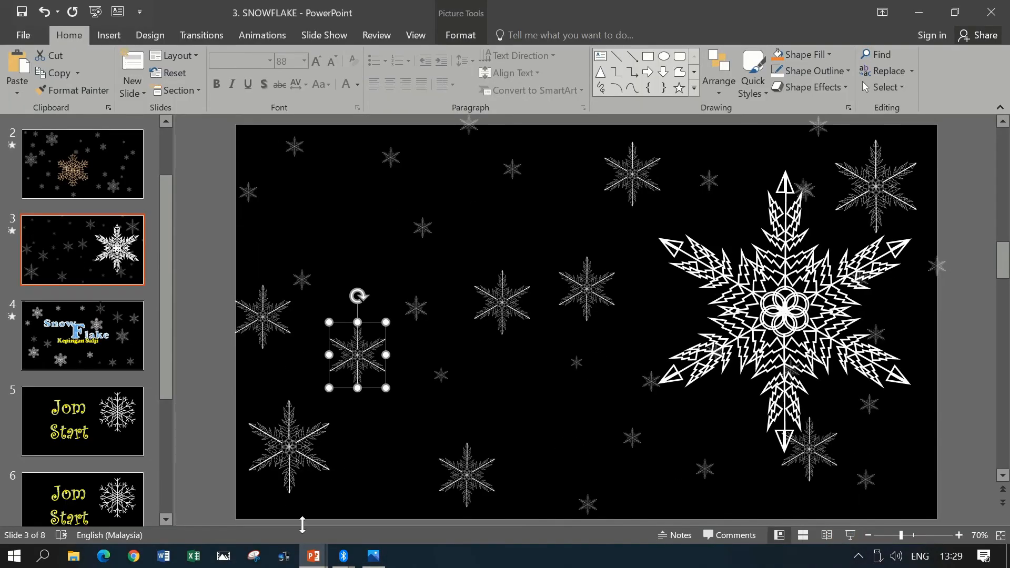
# - Switch back to Presentation2, enlarge the grouped snowflake to over half the slide's height and place it in the slide's right part
pyautogui.moveTo(314, 556)
pyautogui.click(406, 489)
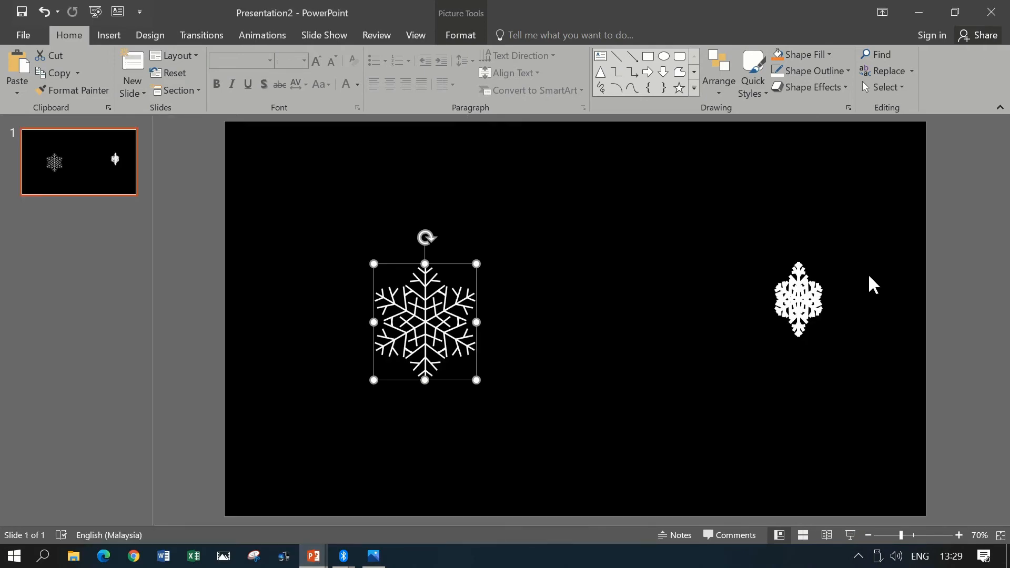
pyautogui.click(794, 301)
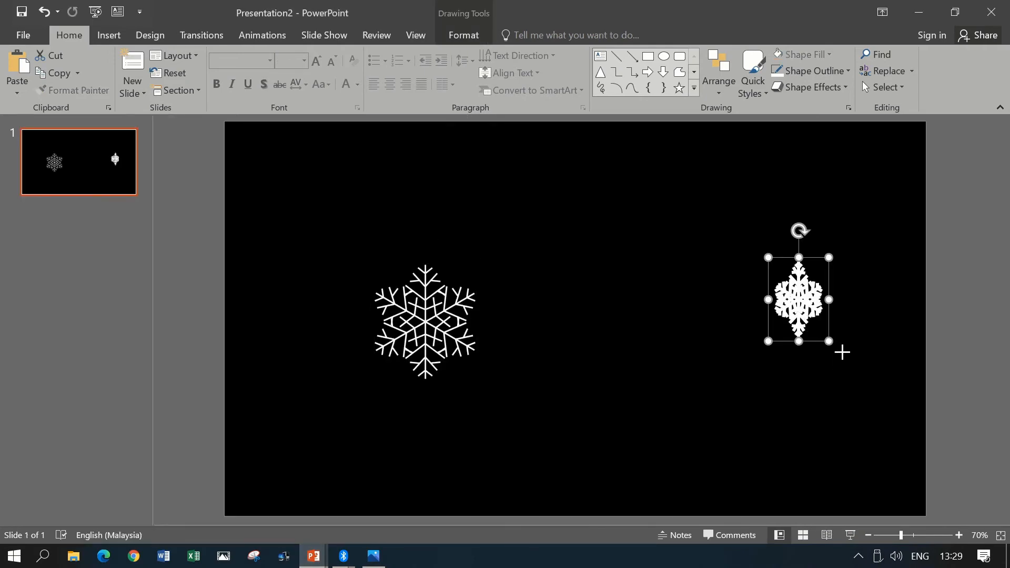
pyautogui.moveTo(830, 343); pyautogui.dragTo(1003, 507)
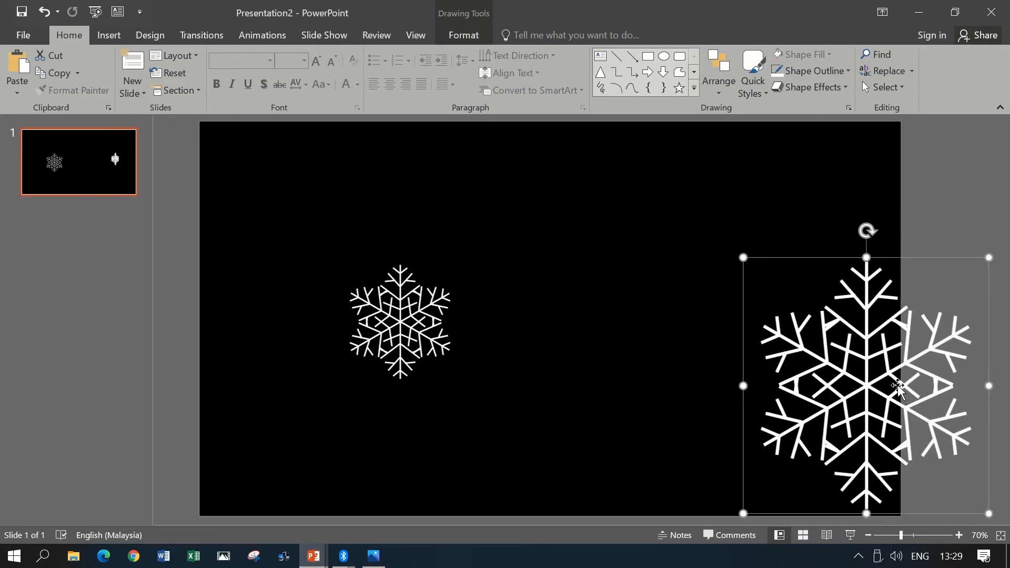
pyautogui.moveTo(873, 390); pyautogui.dragTo(771, 339)
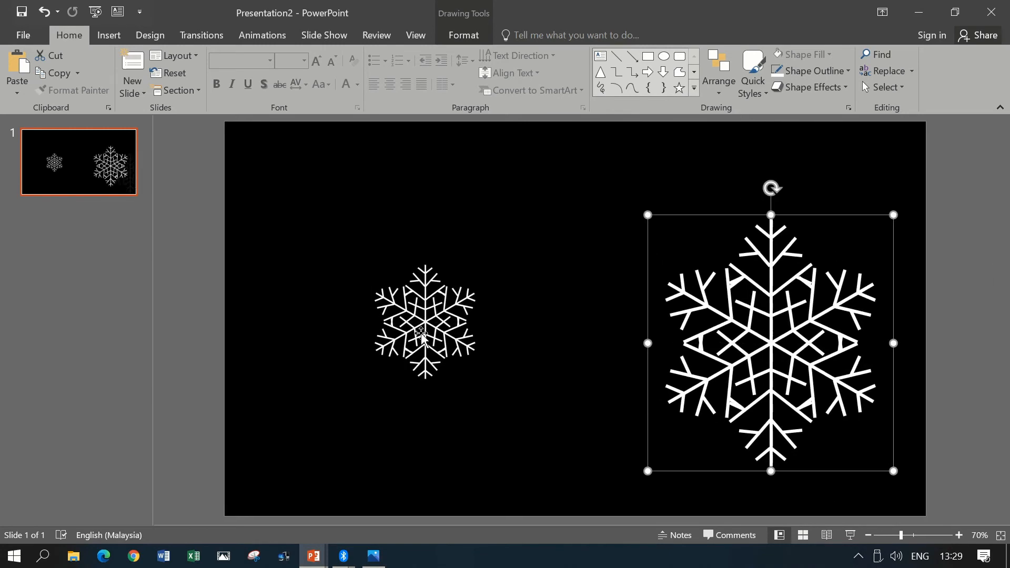
# - Move the snowflake picture into the slide's upper-left corner and shrink it slightly
pyautogui.click(430, 334)
pyautogui.moveTo(422, 314); pyautogui.dragTo(277, 170)
pyautogui.moveTo(321, 135); pyautogui.dragTo(306, 156)
pyautogui.moveTo(276, 212); pyautogui.dragTo(281, 189)
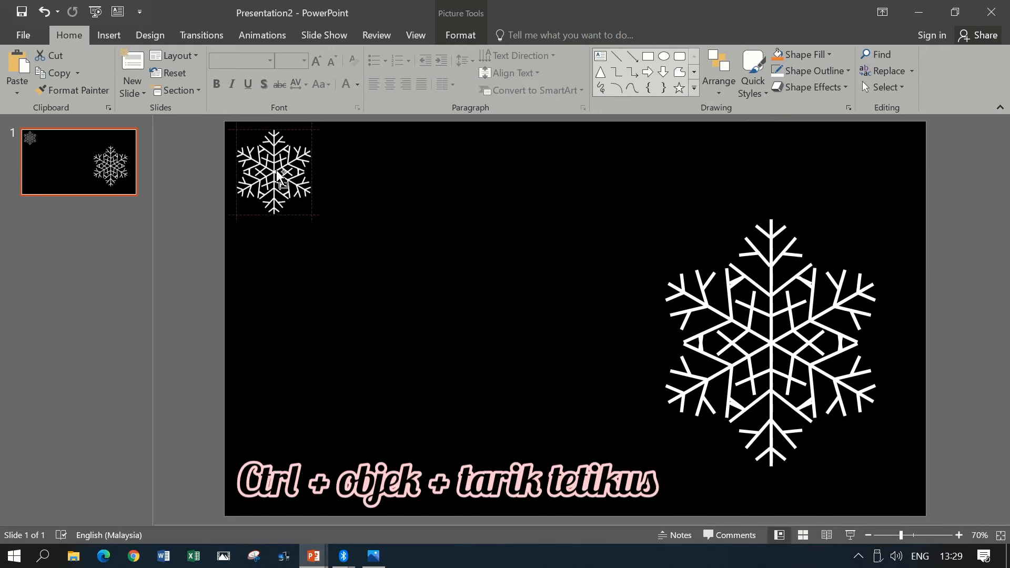
# - Duplicate the corner snowflake picture three times along the slide's upper edge and scatter five medium and four small copies below them
pyautogui.moveTo(279, 176); pyautogui.dragTo(247, 274)
pyautogui.moveTo(325, 322); pyautogui.dragTo(361, 467)
pyautogui.moveTo(471, 333); pyautogui.dragTo(474, 244)
pyautogui.click(615, 381)
pyautogui.click(600, 305)
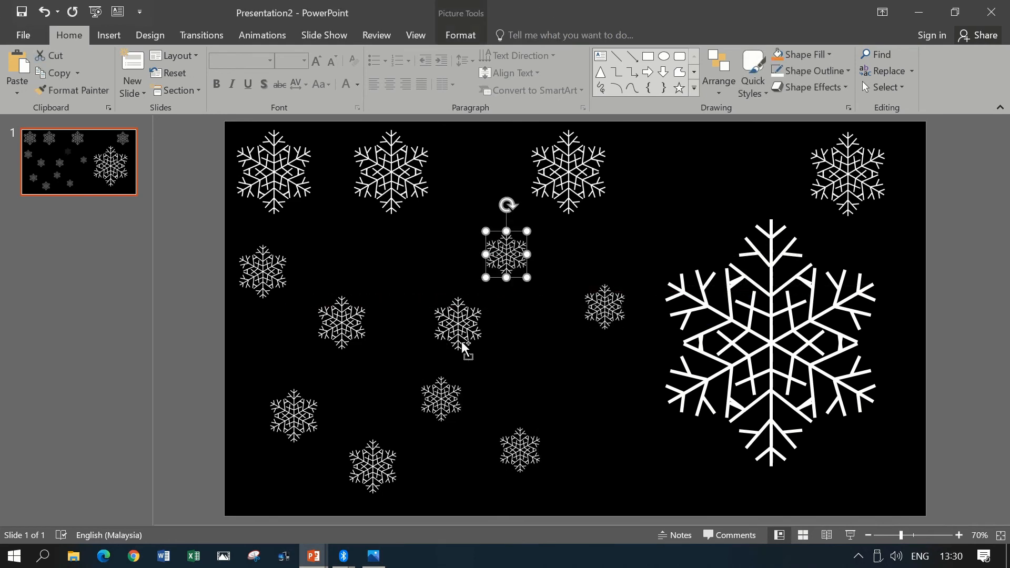
# - Shrink two small snowflakes in the slide's lower middle and place one further tiny copy beside them and one near the upper edge
pyautogui.click(450, 402)
pyautogui.moveTo(466, 373); pyautogui.dragTo(626, 450)
pyautogui.click(503, 452)
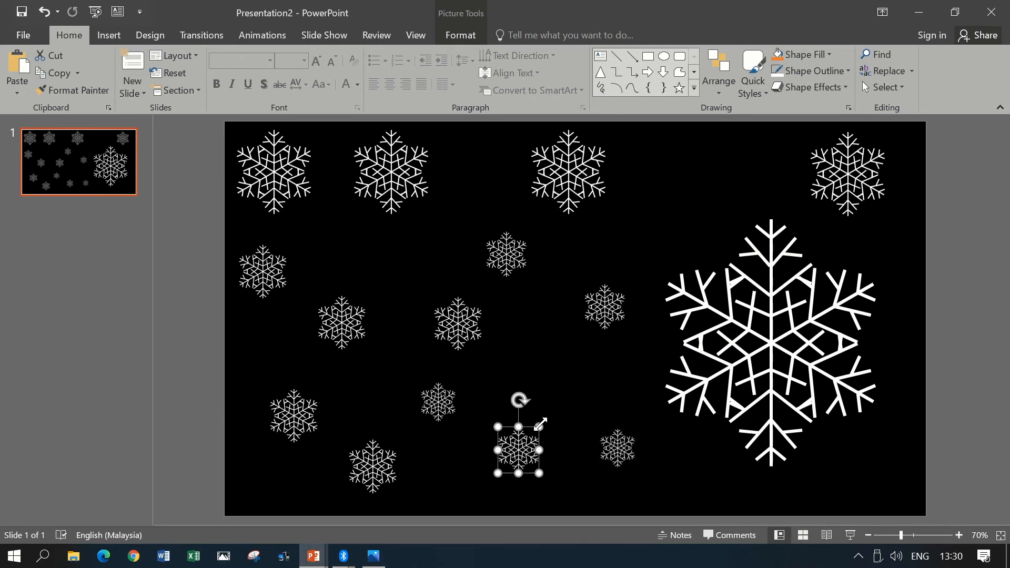
pyautogui.moveTo(540, 429); pyautogui.dragTo(686, 164)
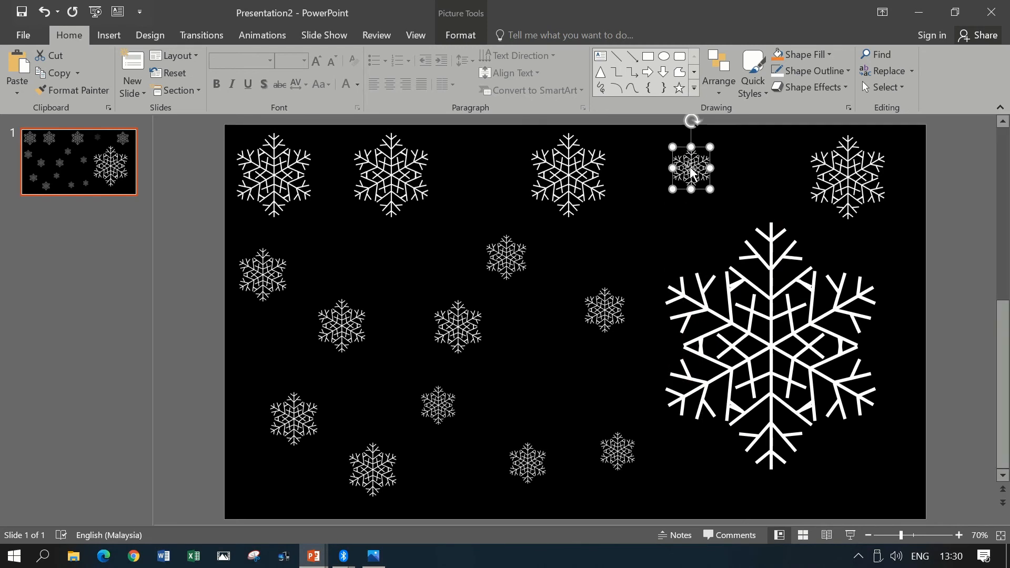
# - Move the lower-middle tiny snowflake up and right, and place the upper-edge one between the third and fourth large pictures
pyautogui.keyDown('shift'); pyautogui.click(444, 405); pyautogui.keyUp('shift')
pyautogui.moveTo(445, 406); pyautogui.dragTo(555, 384)
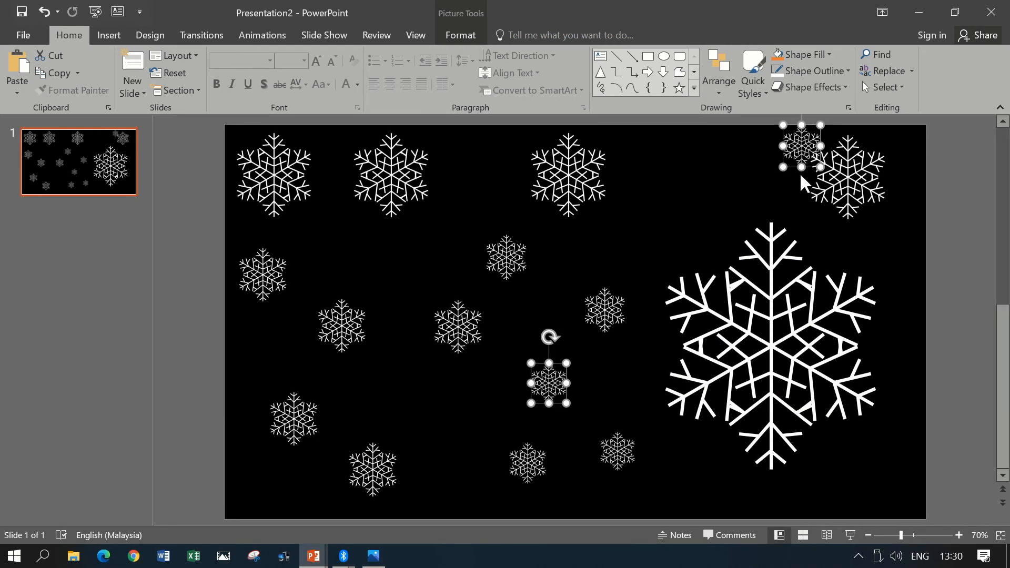
pyautogui.click(725, 179)
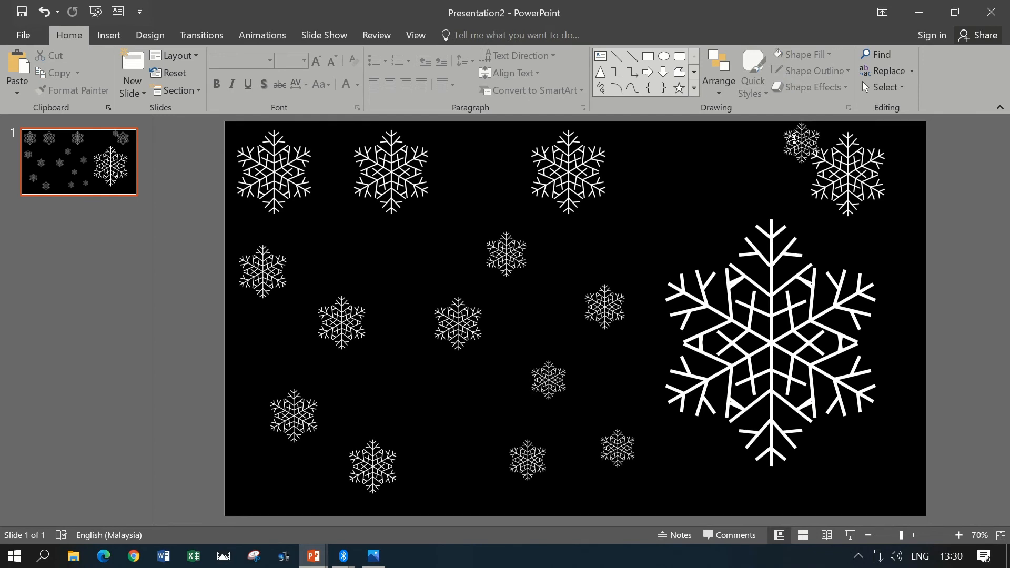
pyautogui.moveTo(791, 145); pyautogui.dragTo(670, 188)
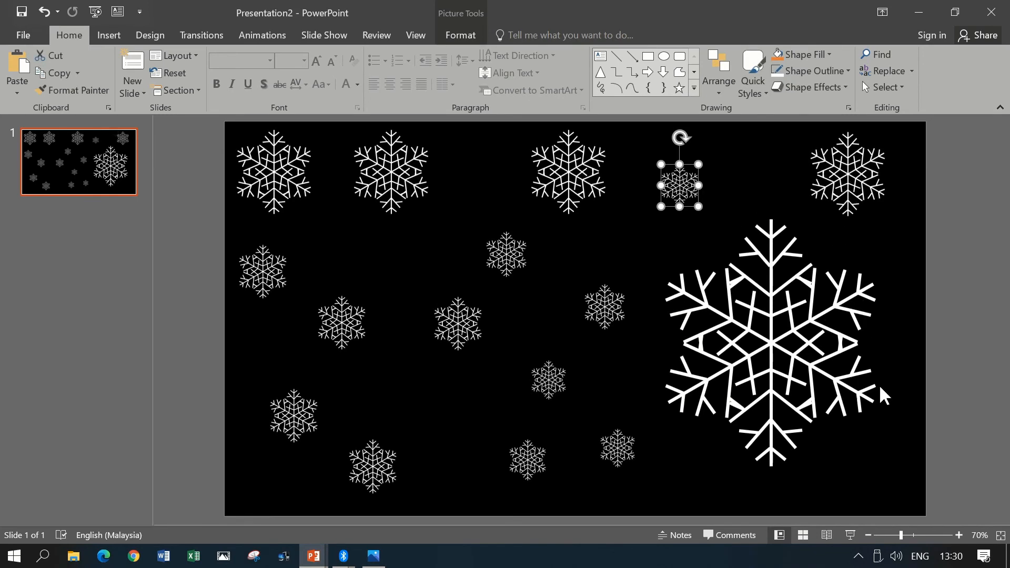
pyautogui.click(918, 402)
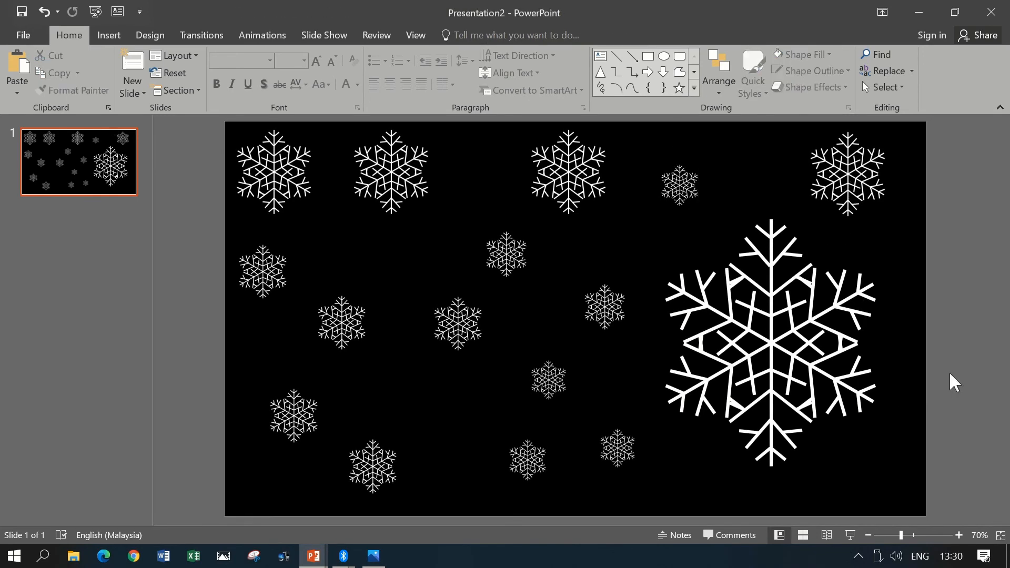
# - Apply the Swivel entrance animation to all snowflake pictures except the big grouped snowflake
pyautogui.hotkey('ctrl', 'a')
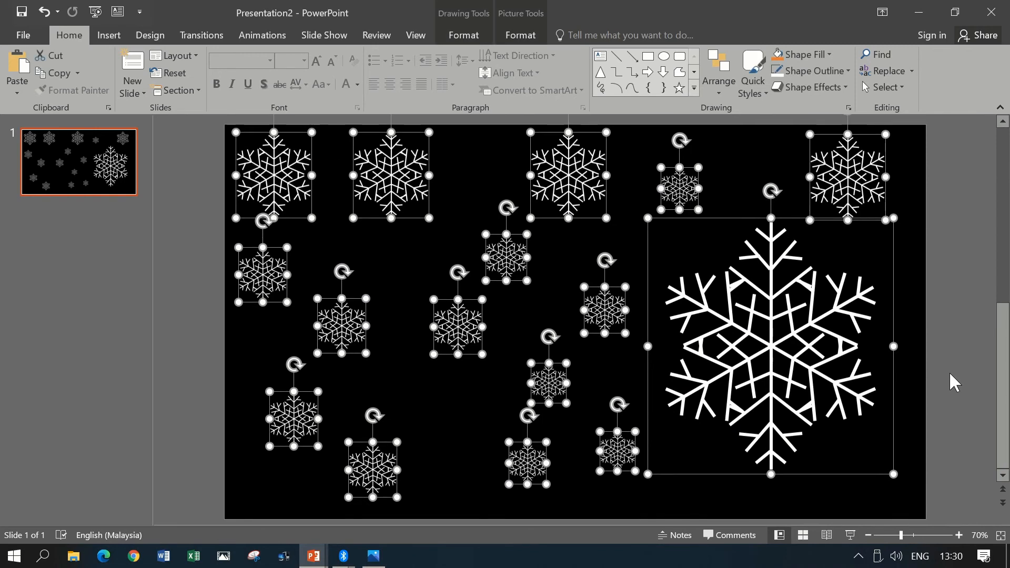
pyautogui.keyDown('ctrl'); pyautogui.click(733, 221); pyautogui.keyUp('ctrl')
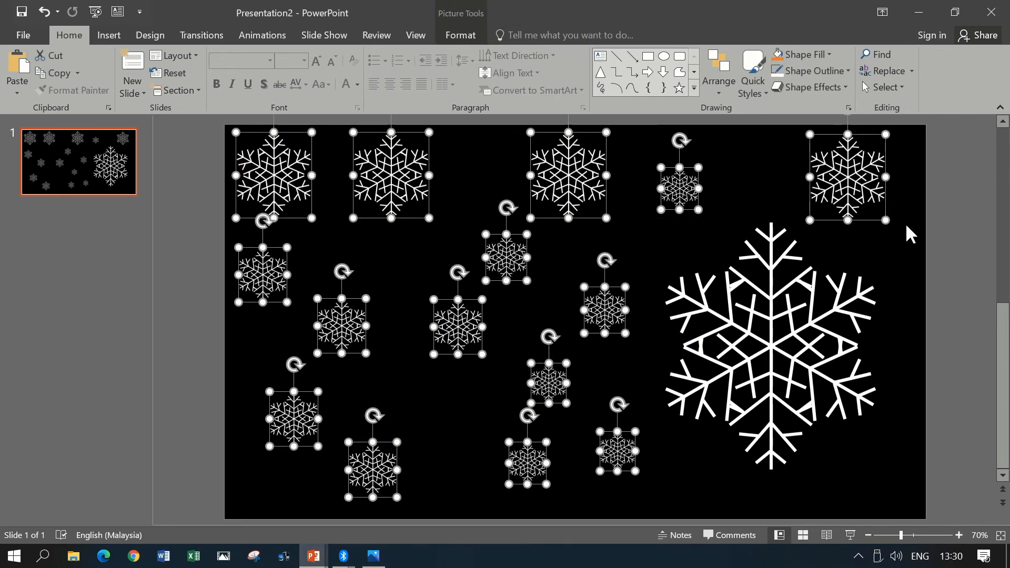
pyautogui.click(262, 37)
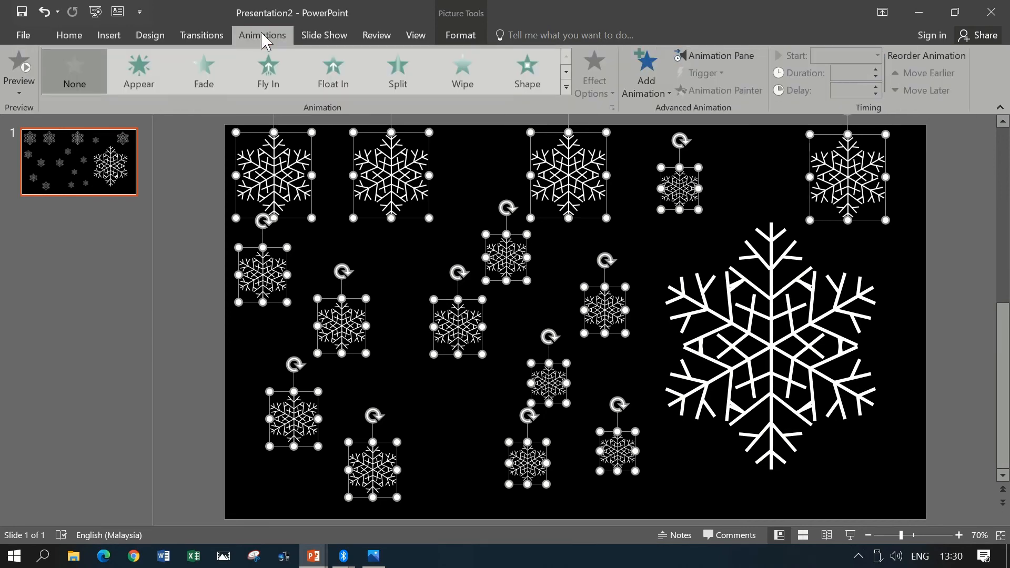
pyautogui.click(566, 88)
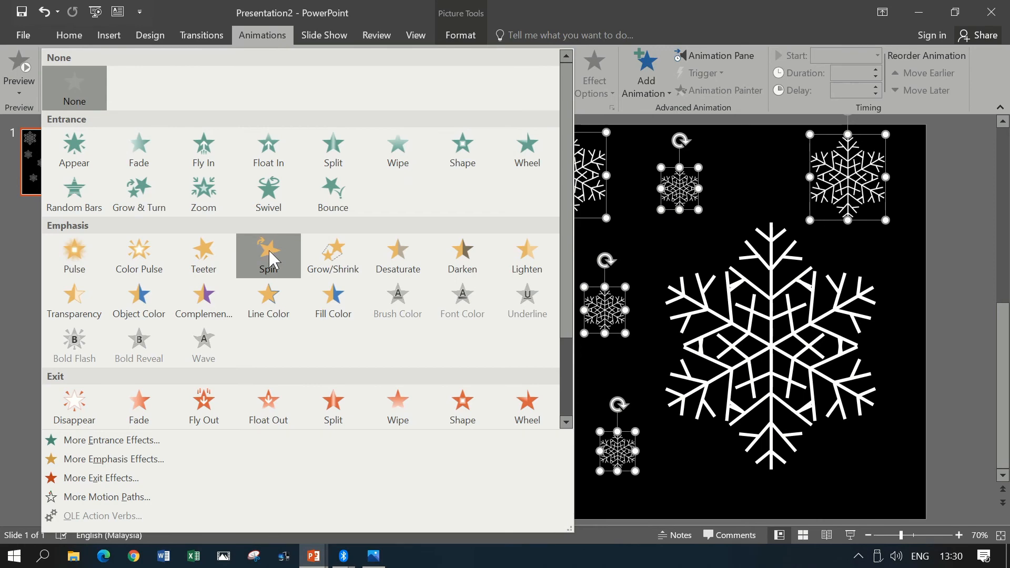
pyautogui.click(256, 182)
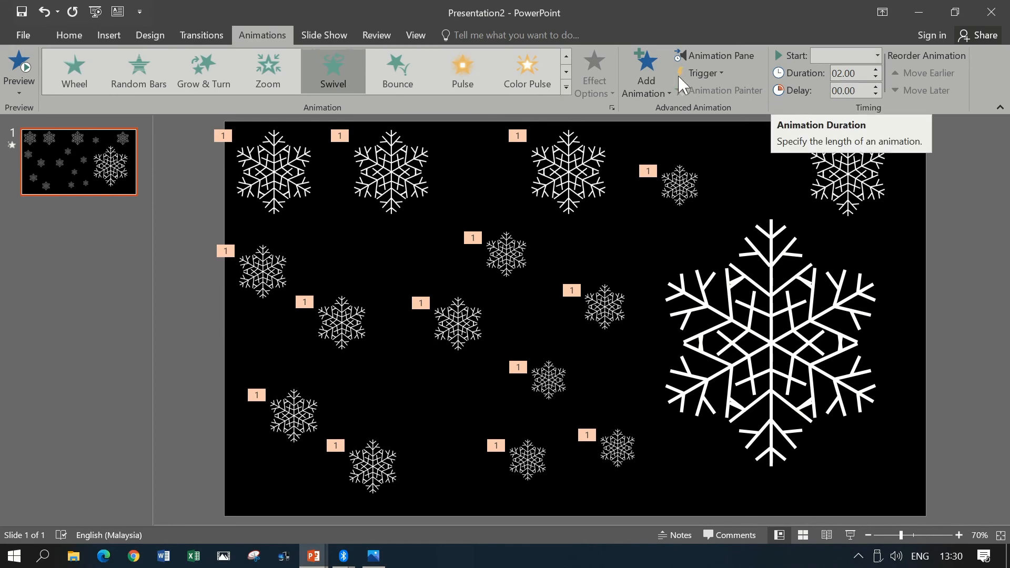
# - Set the Swivel animations of all snowflake pictures to repeat 4 times
pyautogui.click(720, 57)
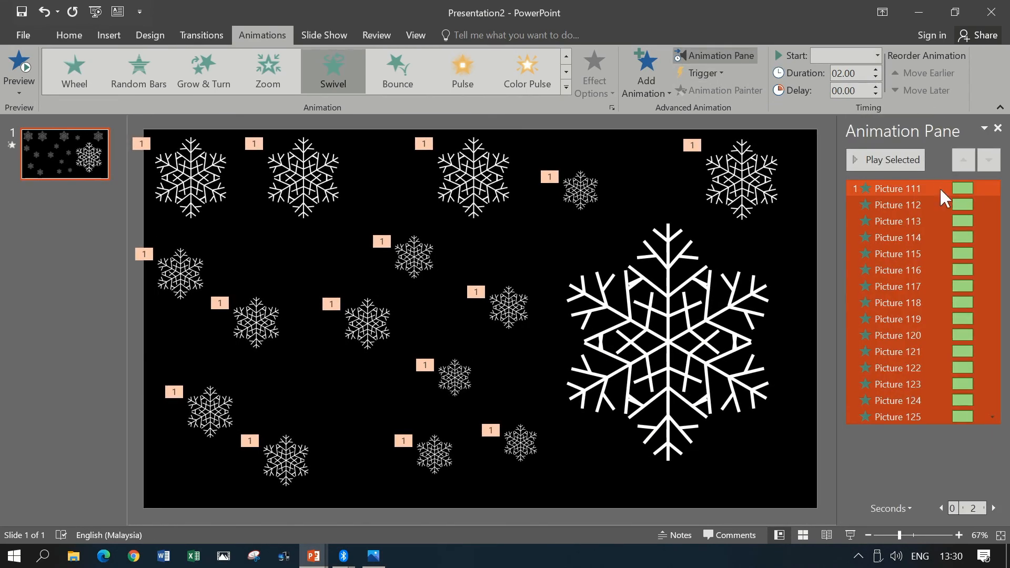
pyautogui.click(993, 189)
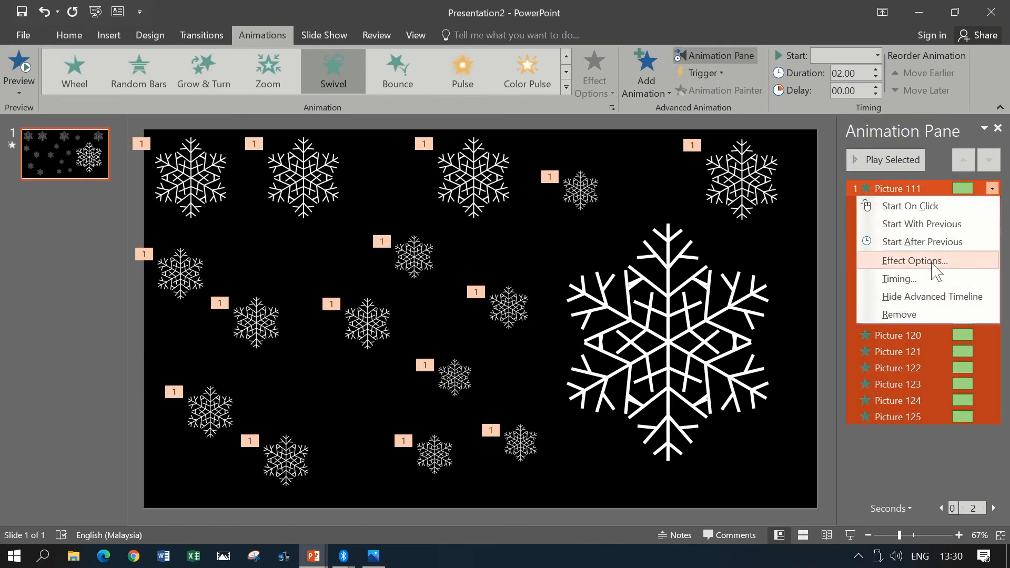
pyautogui.click(914, 261)
pyautogui.click(177, 162)
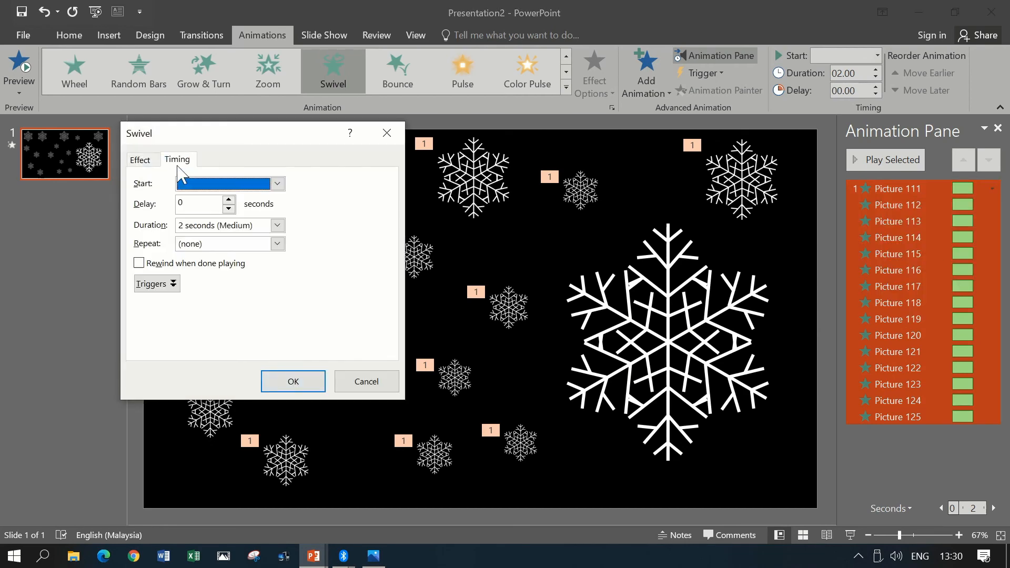
pyautogui.click(275, 243)
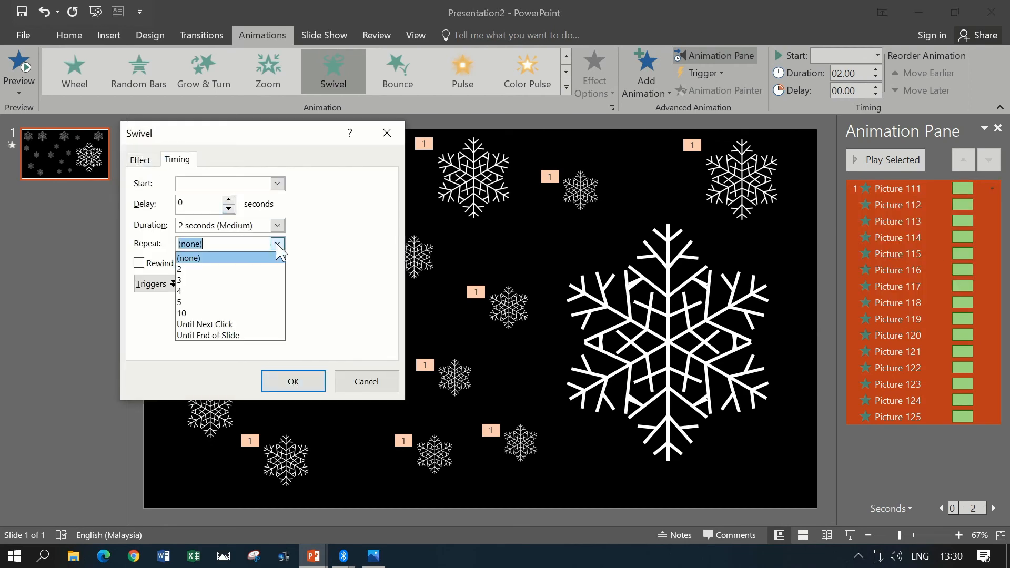
pyautogui.click(261, 292)
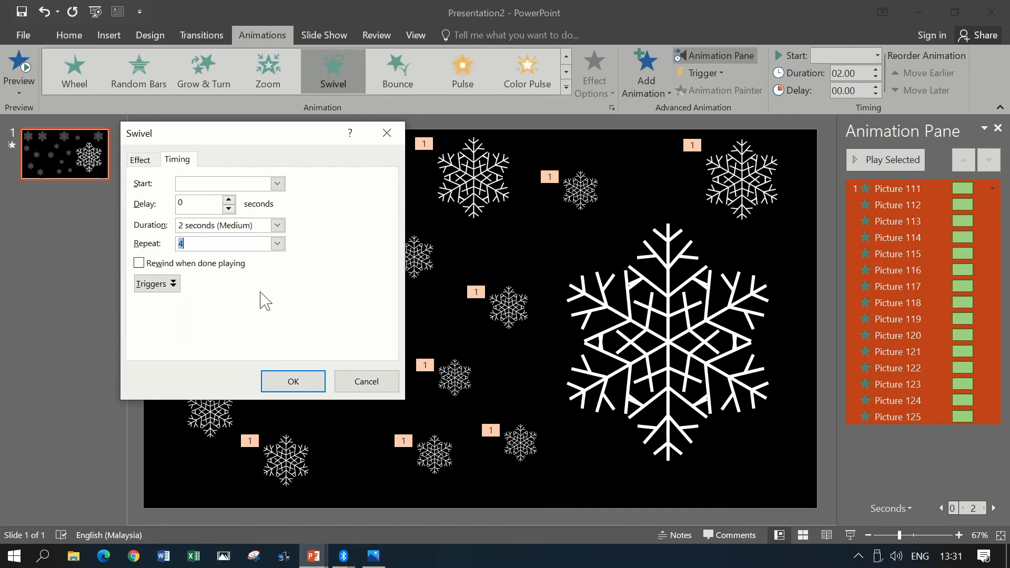
pyautogui.click(294, 380)
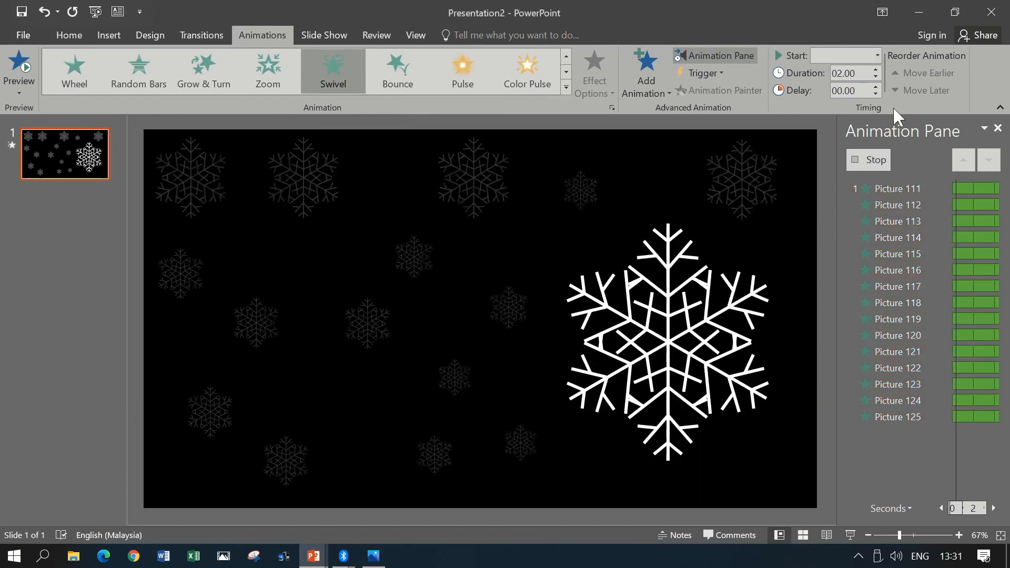
# - Set all the Swivel animations to start With Previous and play the slide as a slide show
pyautogui.click(877, 55)
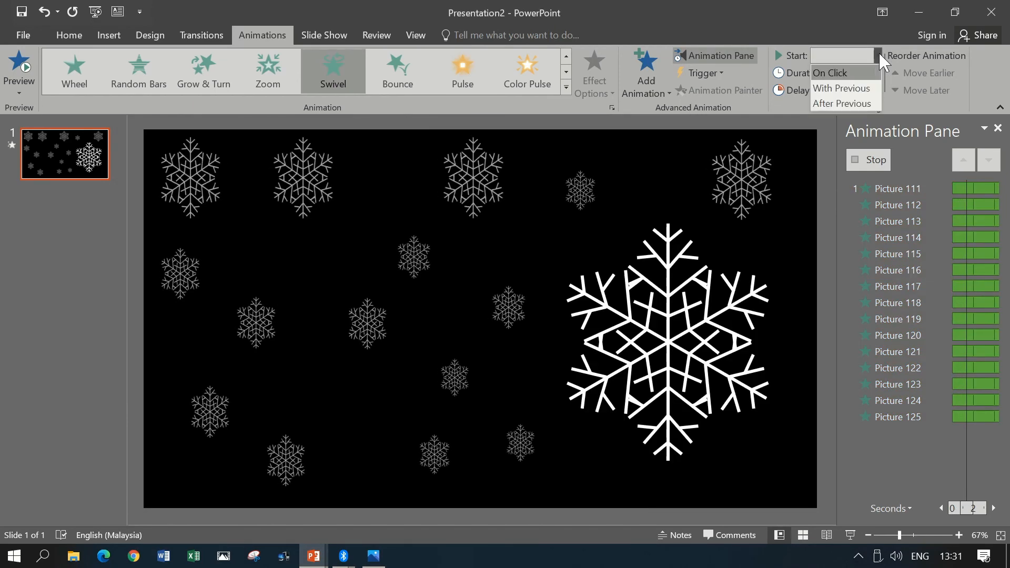
pyautogui.click(873, 89)
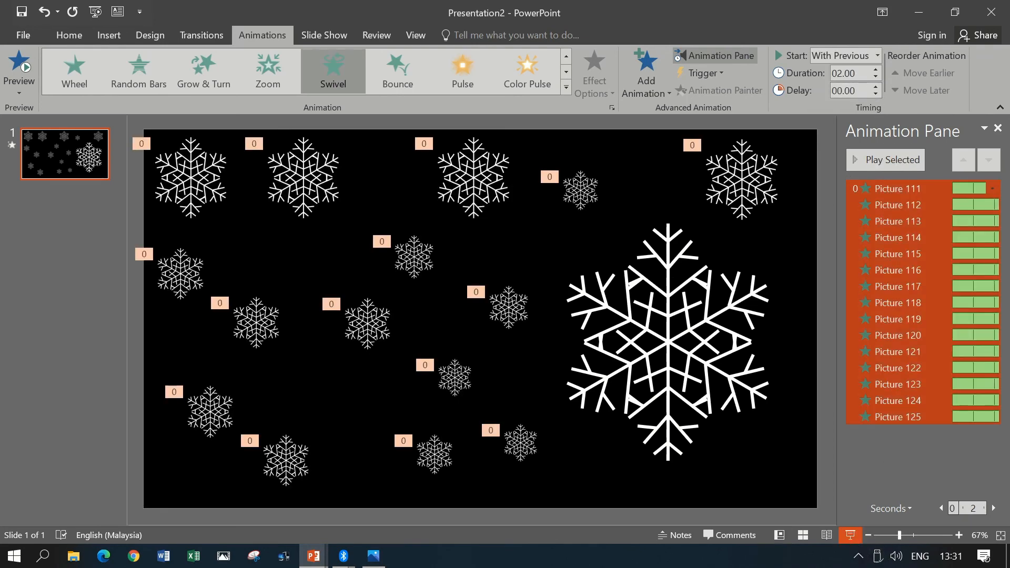
pyautogui.click(853, 537)
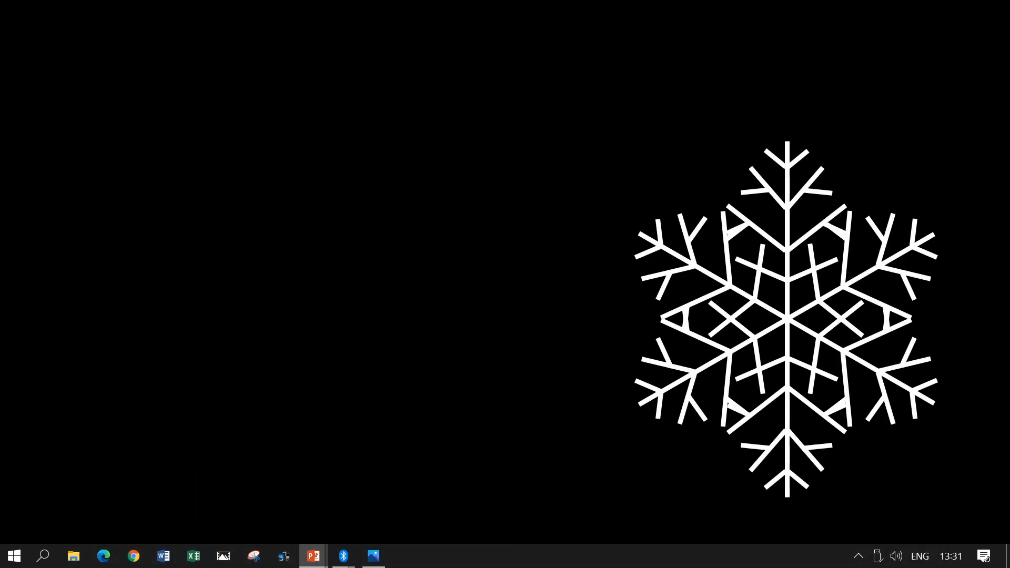